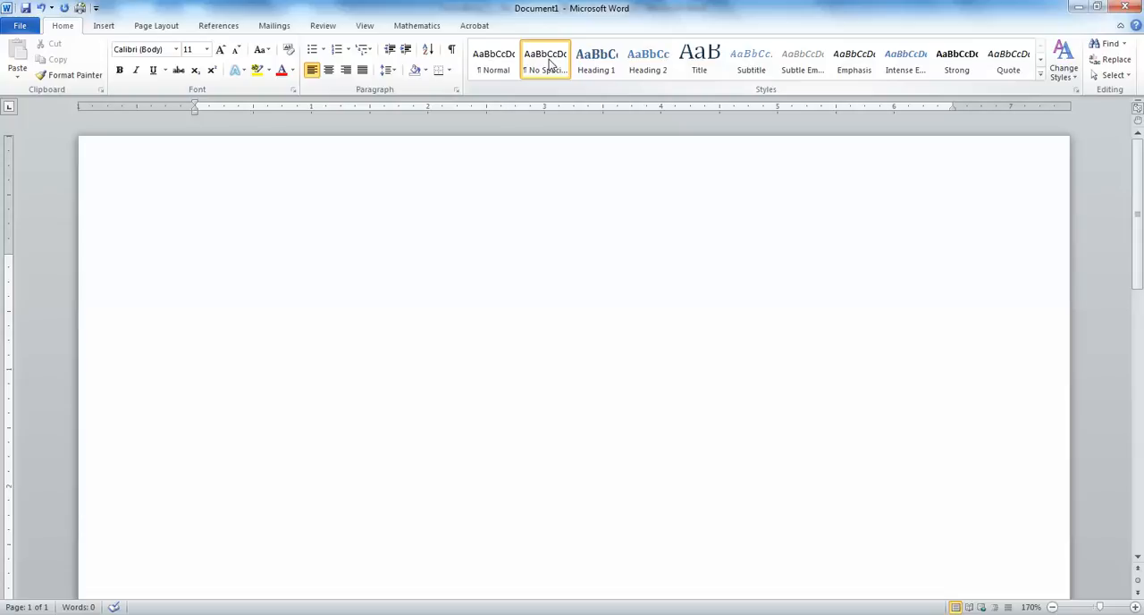
- Set the font to 12 pt Calibri (Body) and enter heading lines with the student's name, Period 1, October 9, 2013 and Formatting 2
click(206, 49)
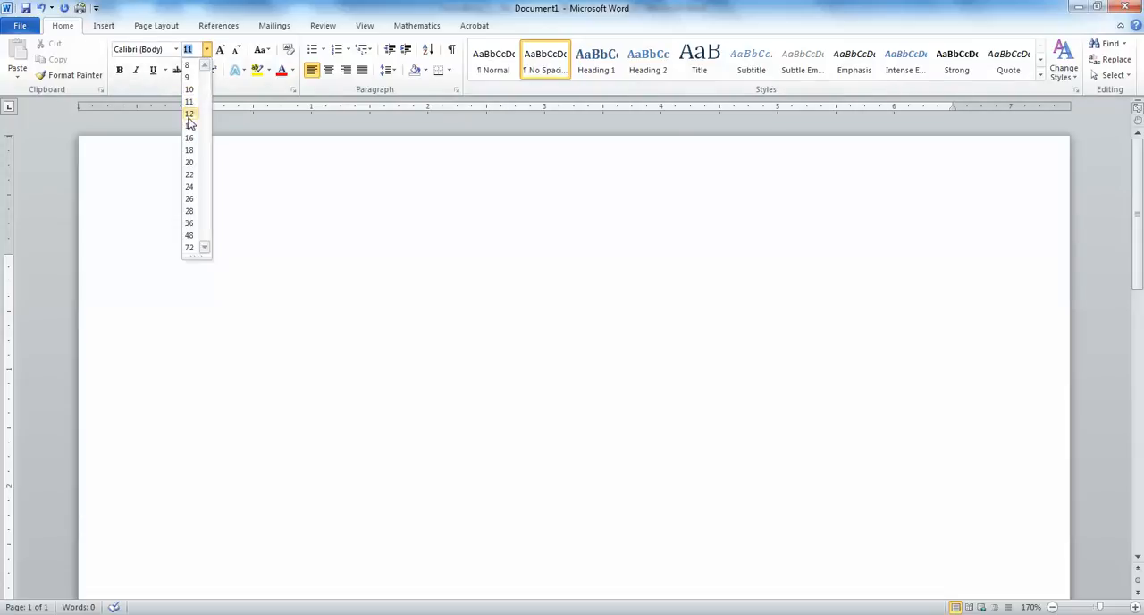
click(190, 113)
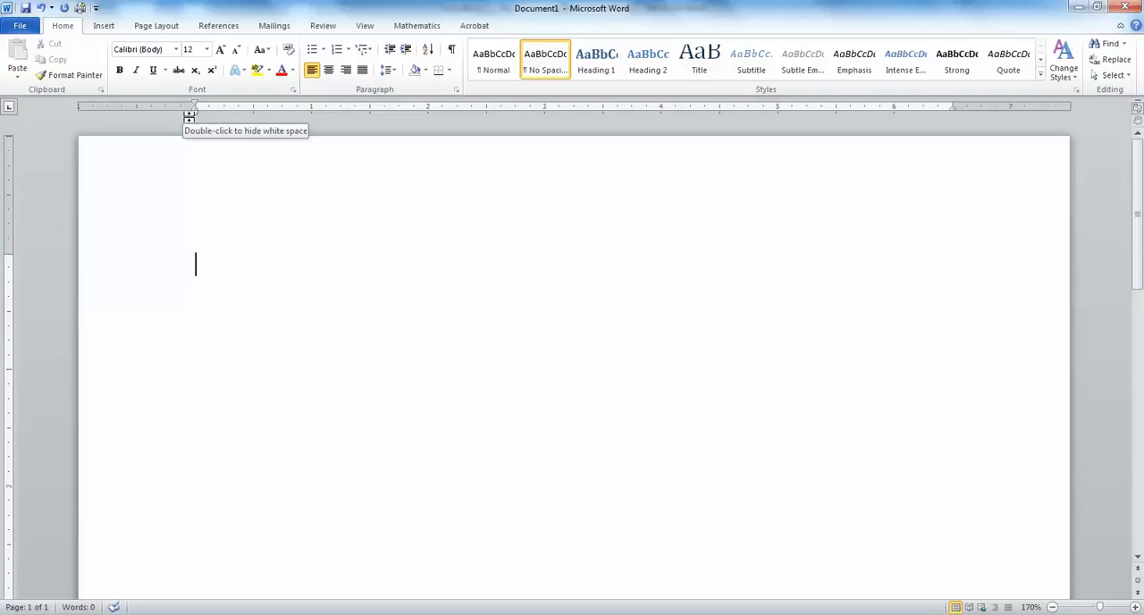
click(177, 52)
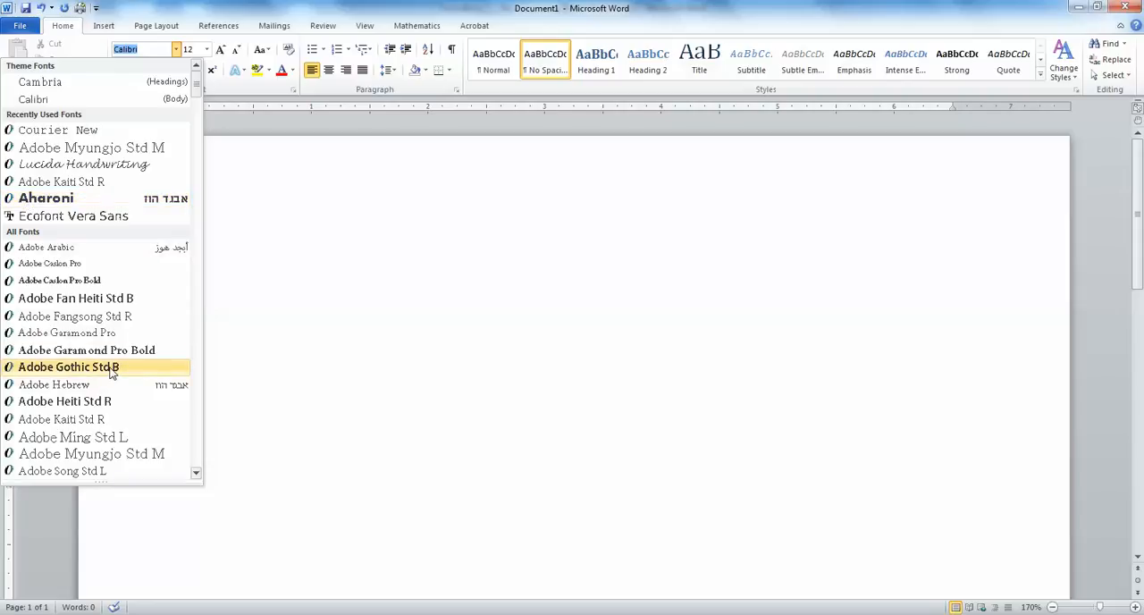
click(51, 101)
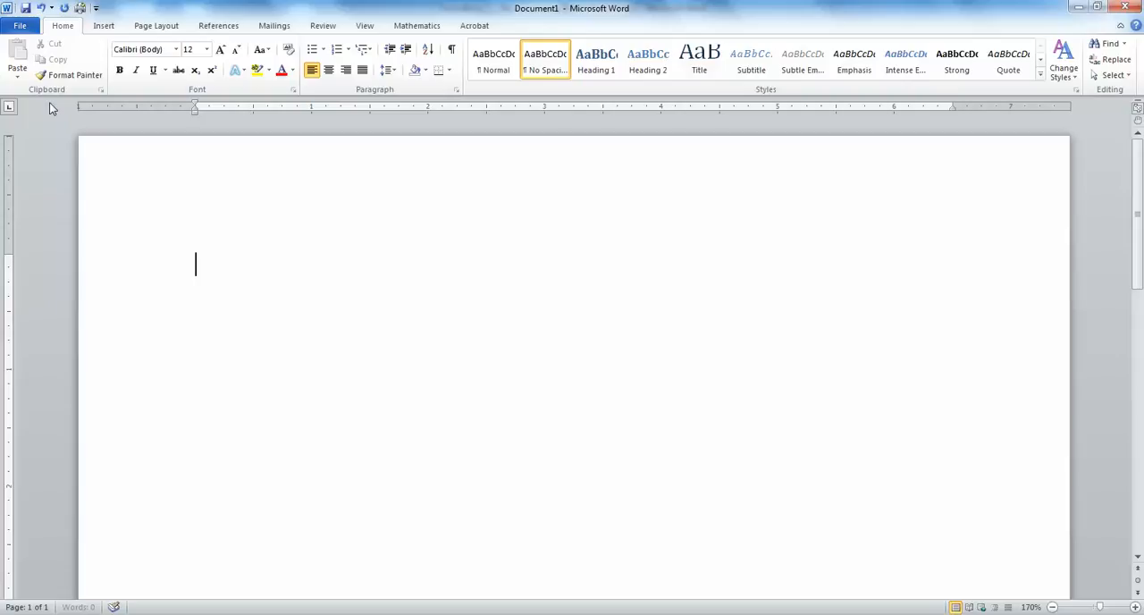
key(ctrl+F9)
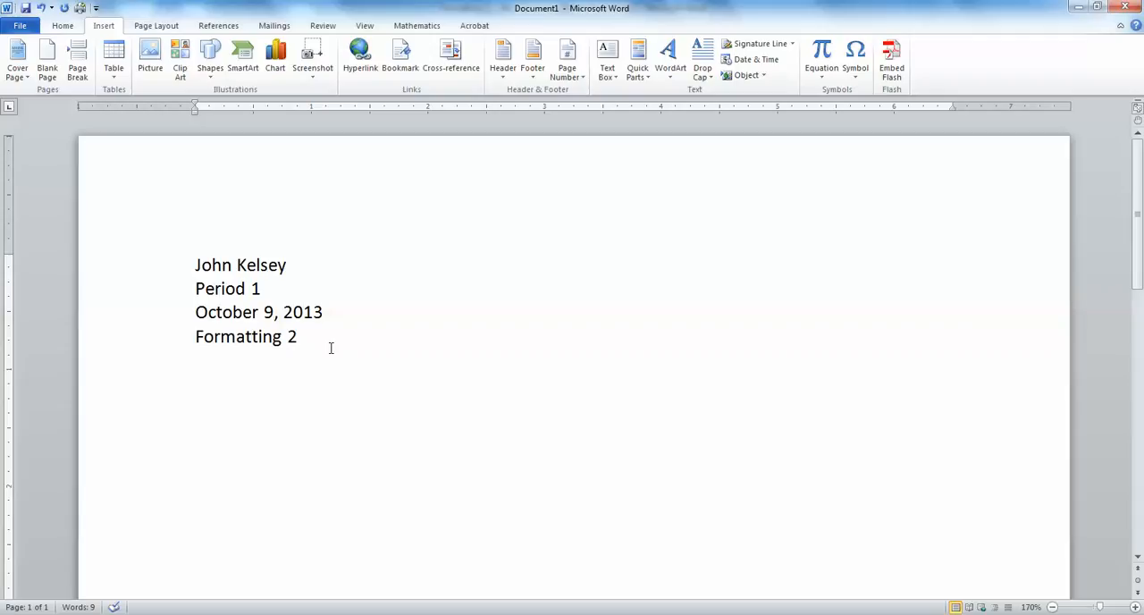
key(Return)
- Add the title "Using Bullets Appropriately" below the heading lines in bold, centered 18 pt text
click(63, 25)
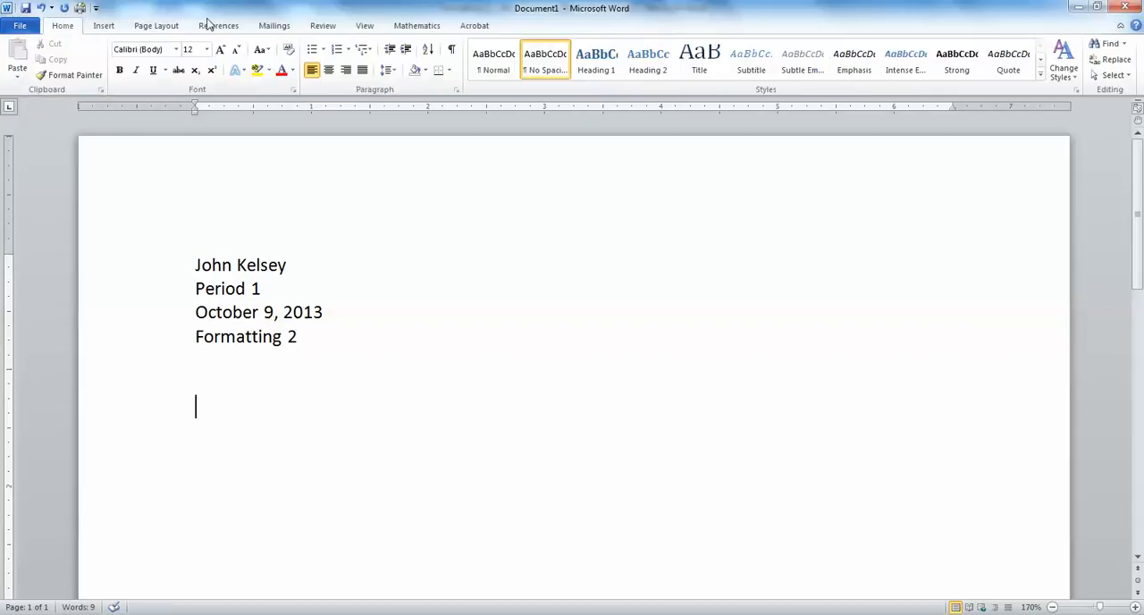
click(207, 49)
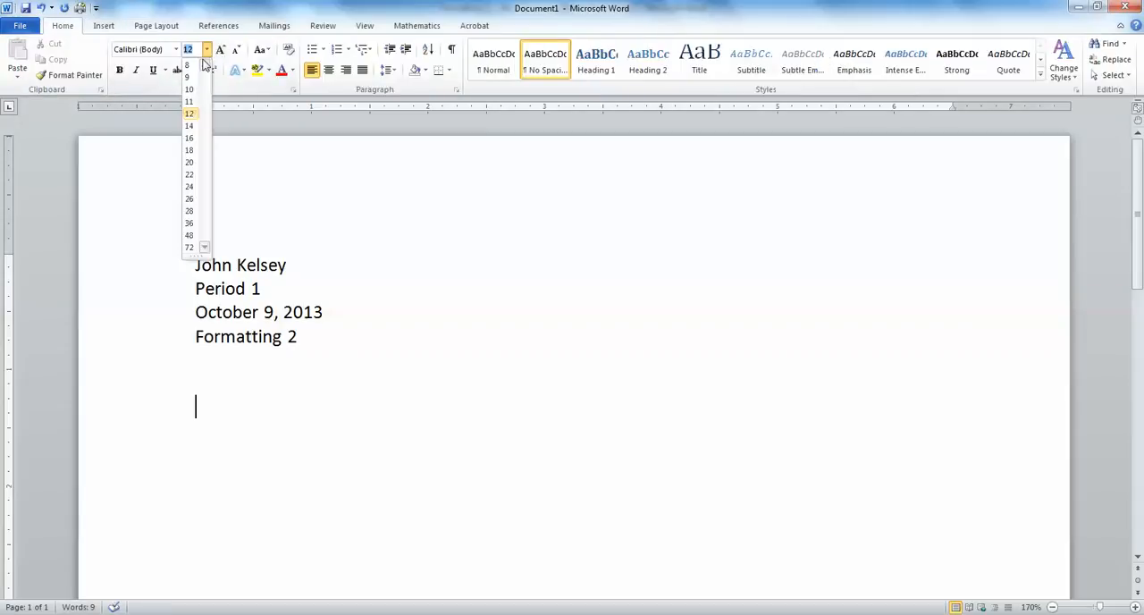
click(189, 149)
click(119, 71)
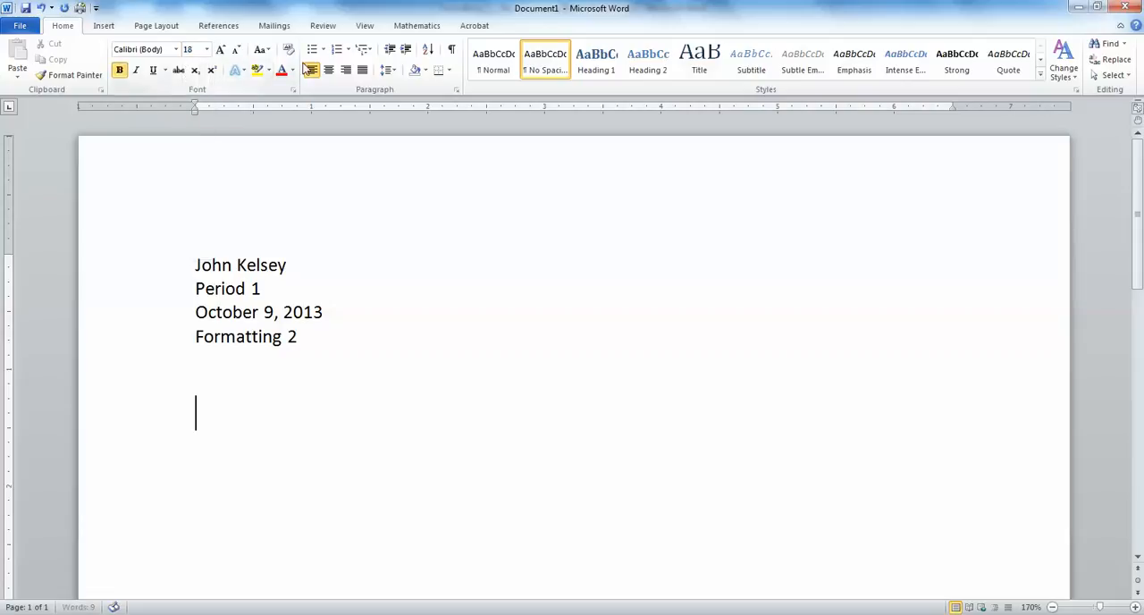
click(329, 71)
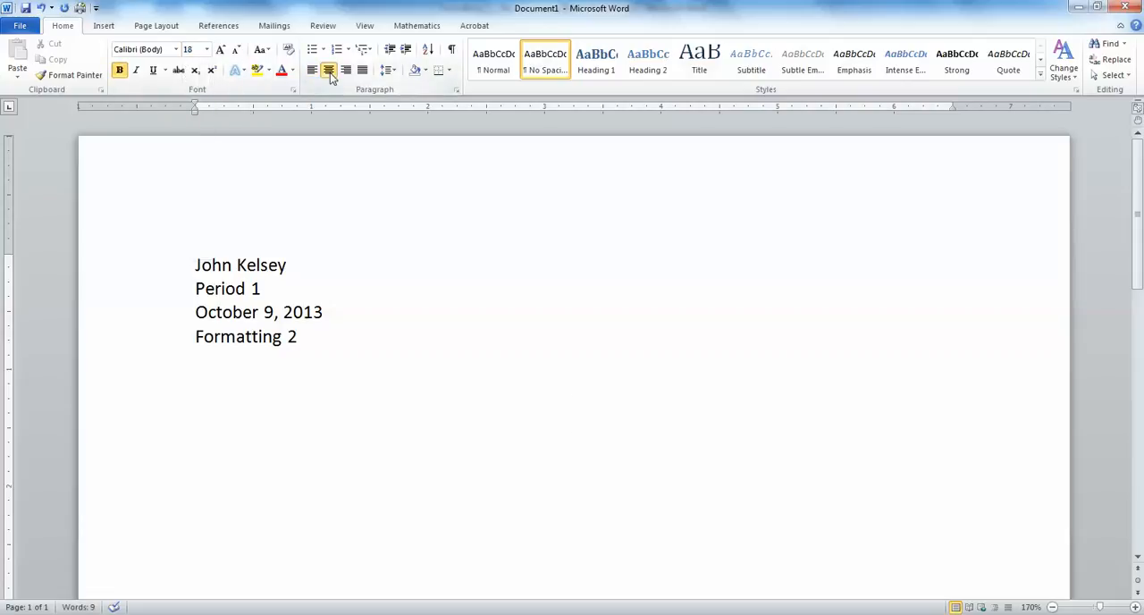
text(Using)
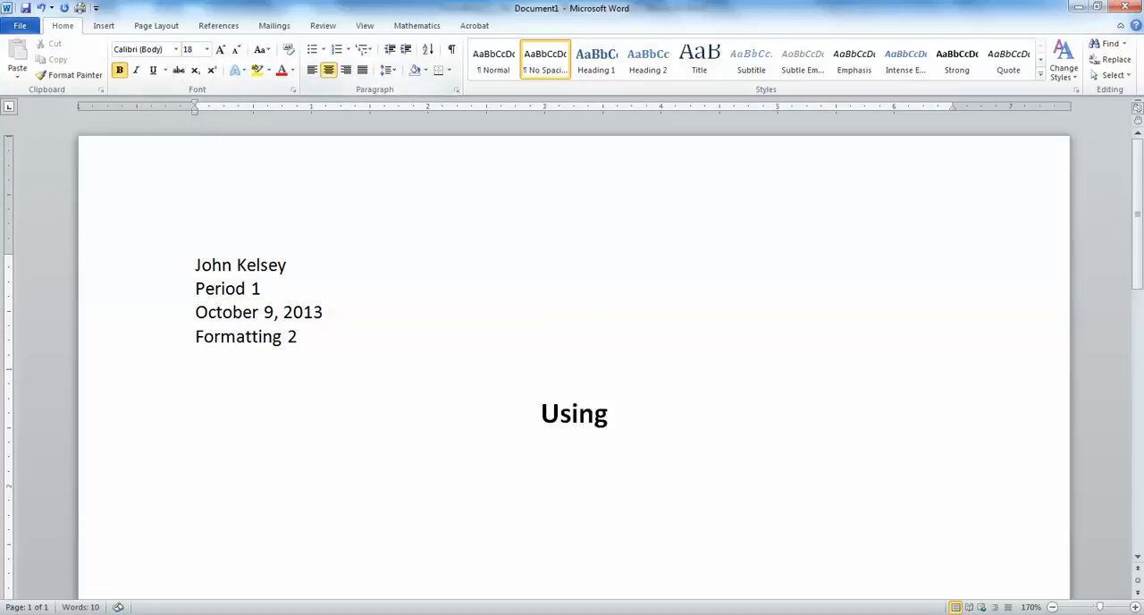
text( Bullets )
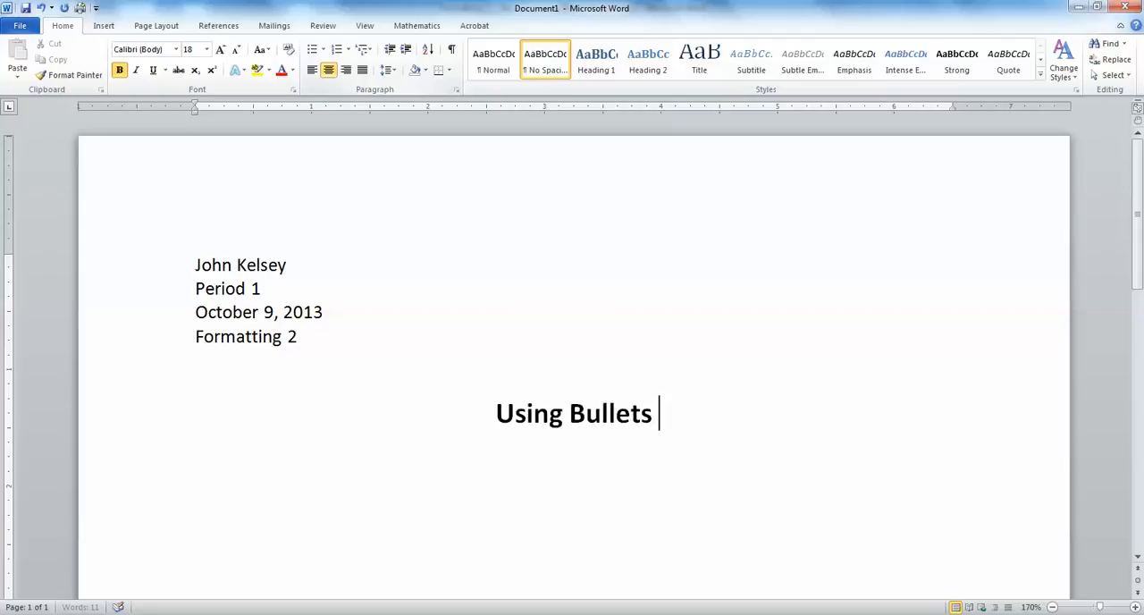
text(Appropriat)
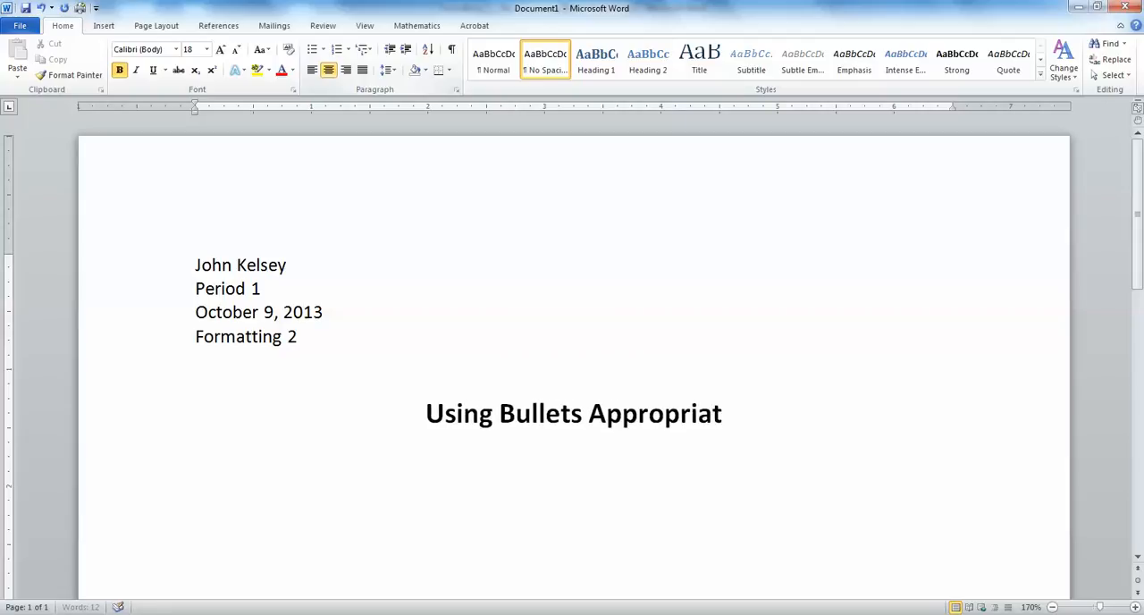
text(ely)
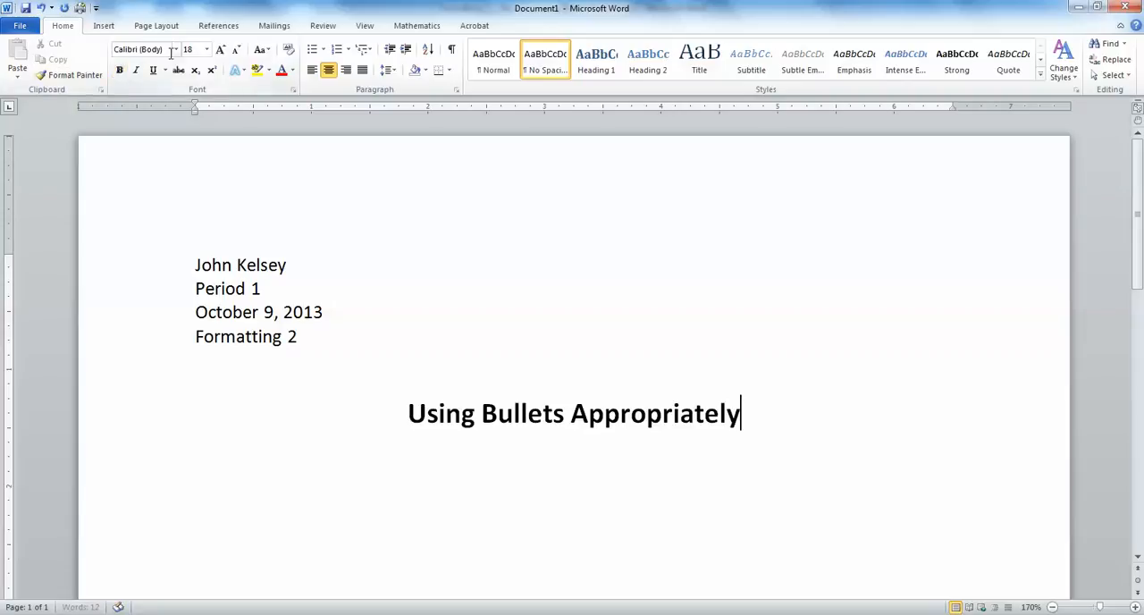
- Start a left-aligned, non-bold 12 pt line two blank lines below the title and show the paragraph marks
click(206, 49)
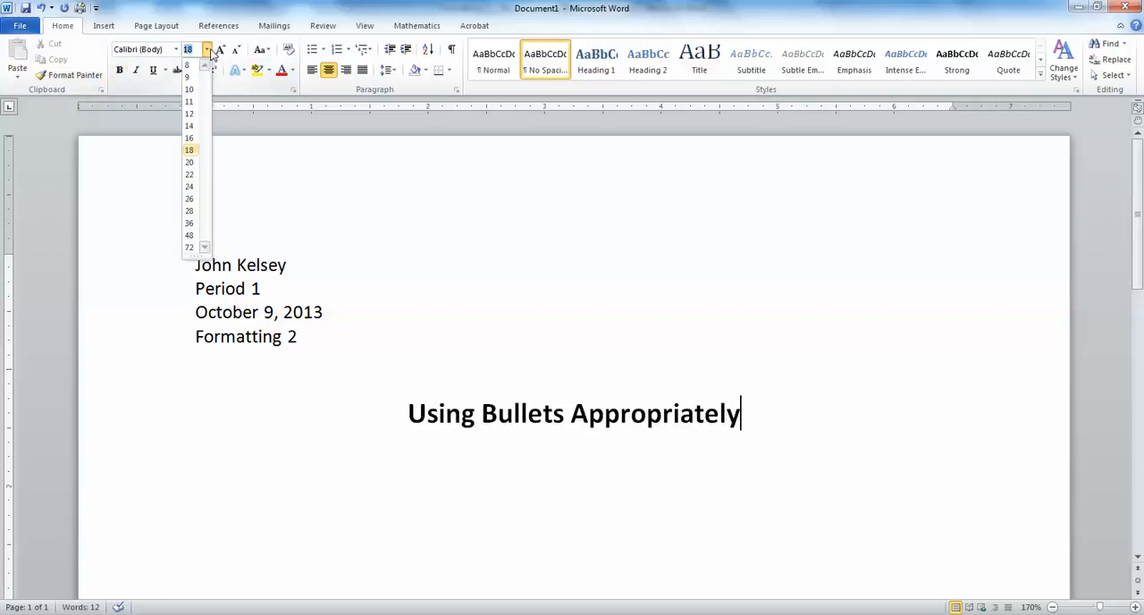
click(189, 114)
key(Return)
key(Return)
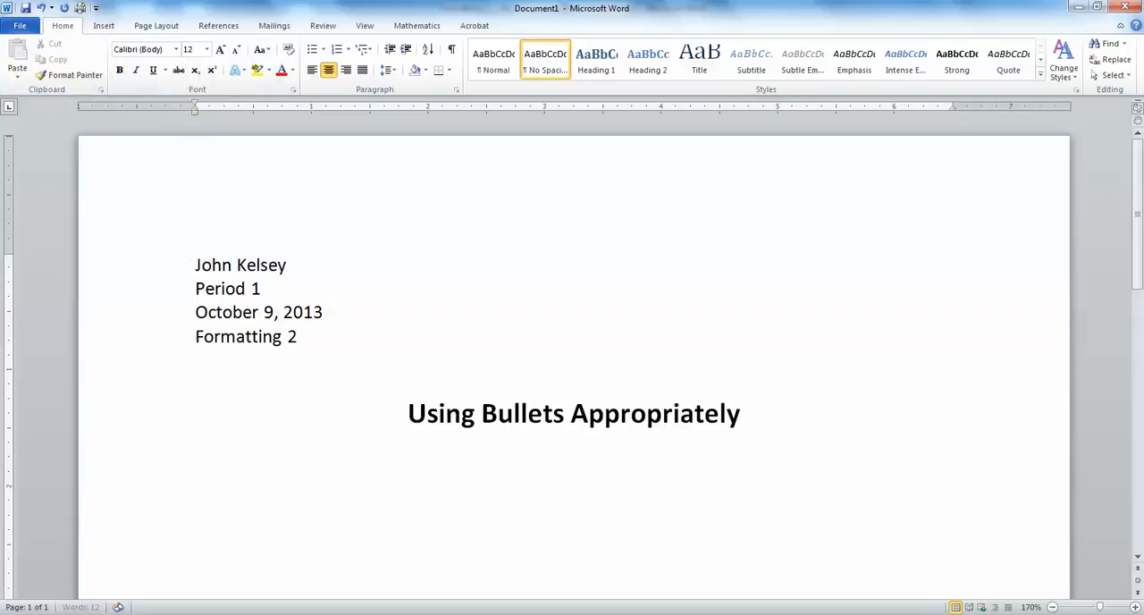
click(311, 70)
click(452, 50)
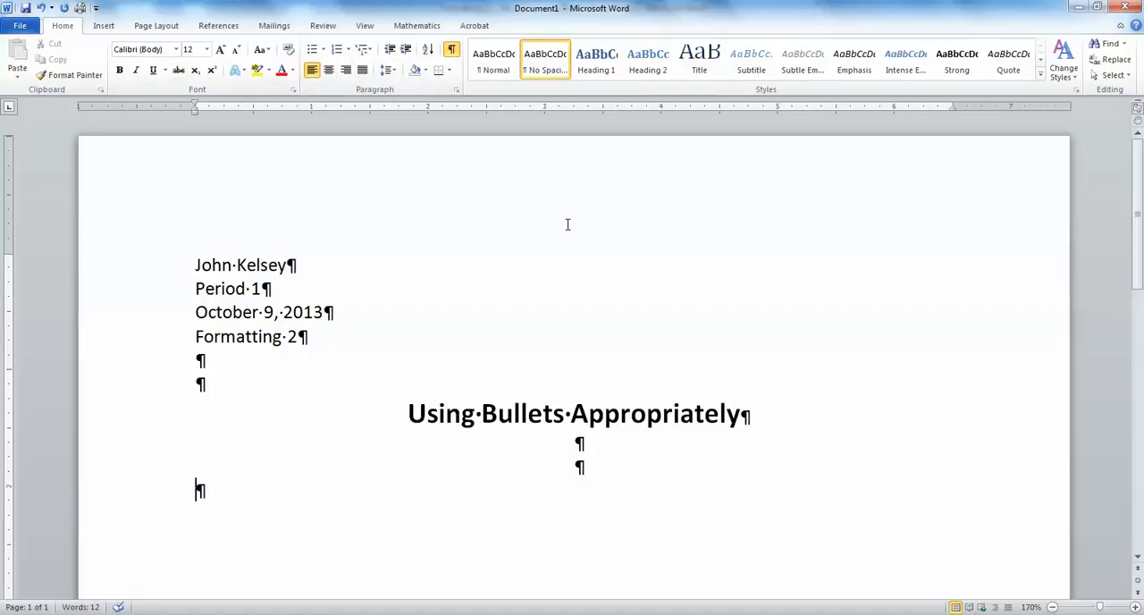
- Enter the subheading "My Favorite Foods" in underlined 14 pt text below the title
scroll(566, 224, down, 2)
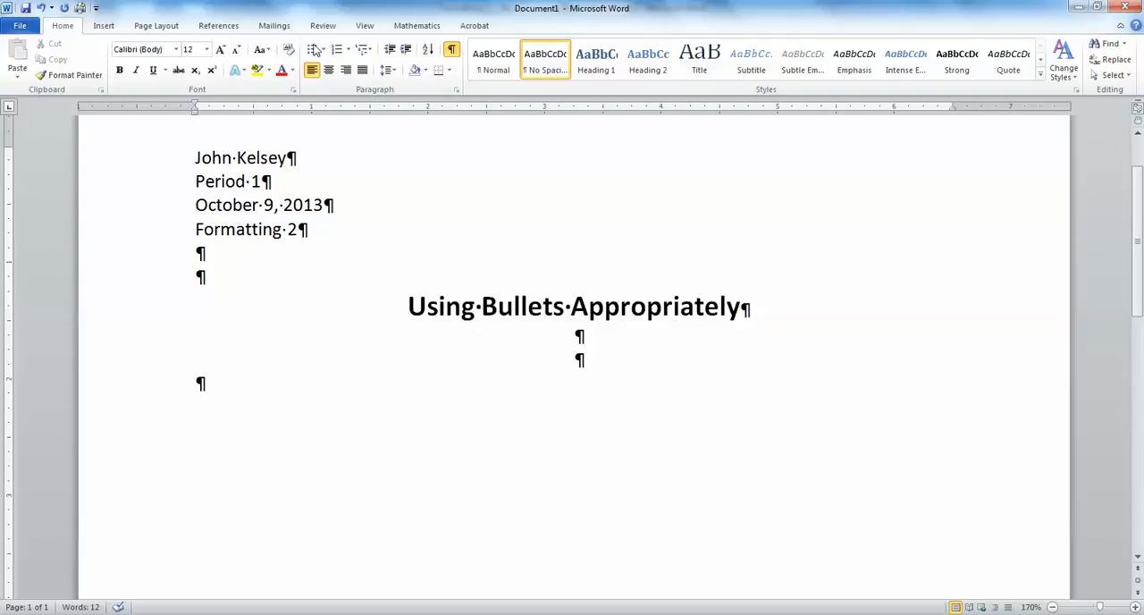
click(206, 49)
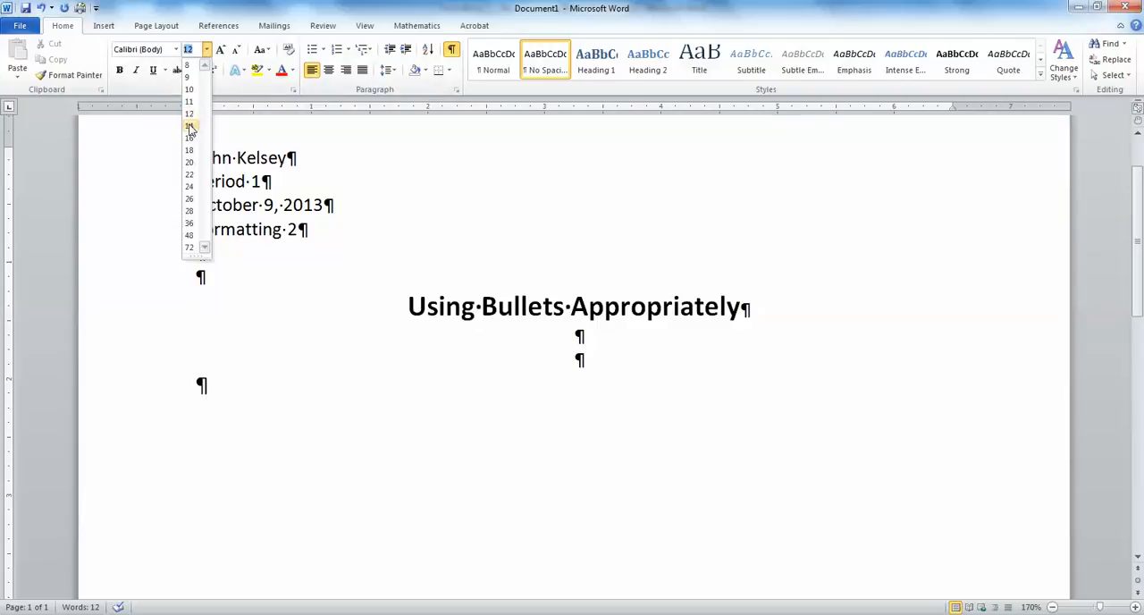
click(190, 126)
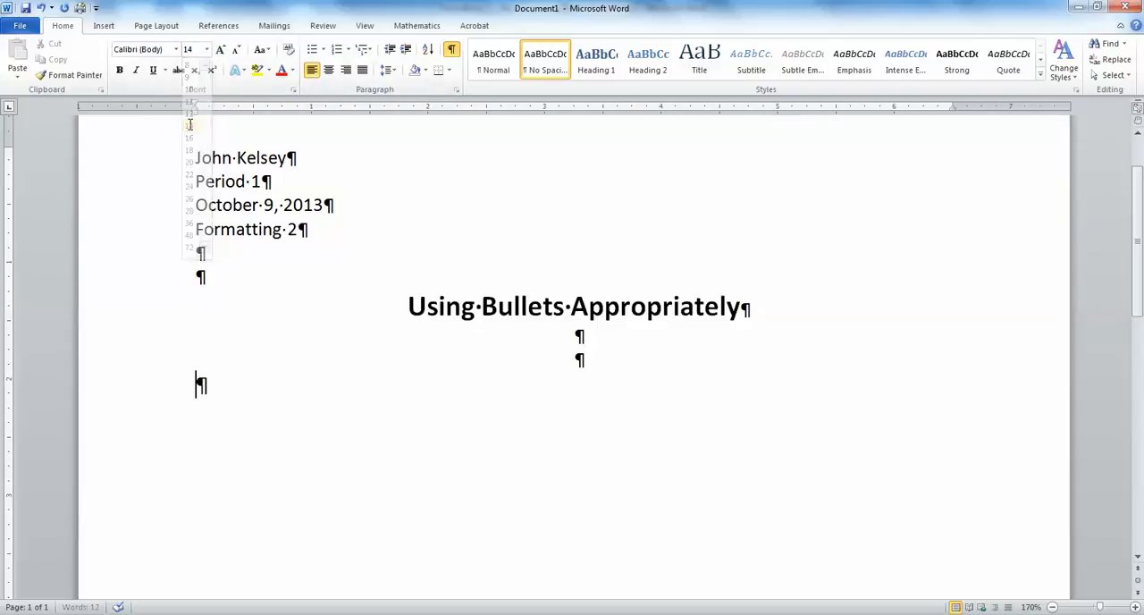
click(155, 72)
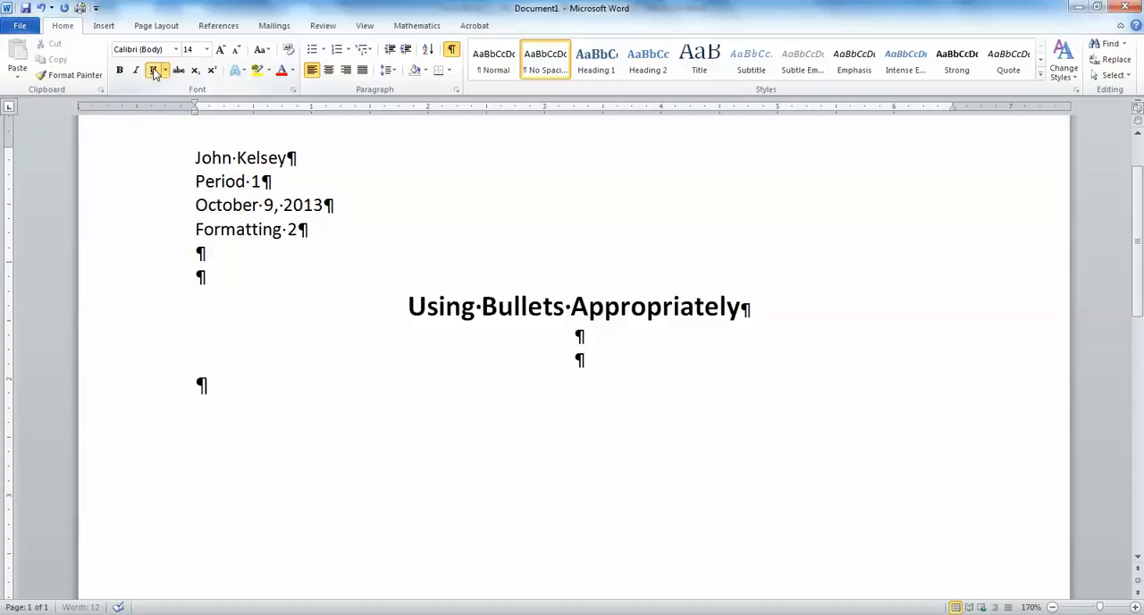
text(My Favorite Foods)
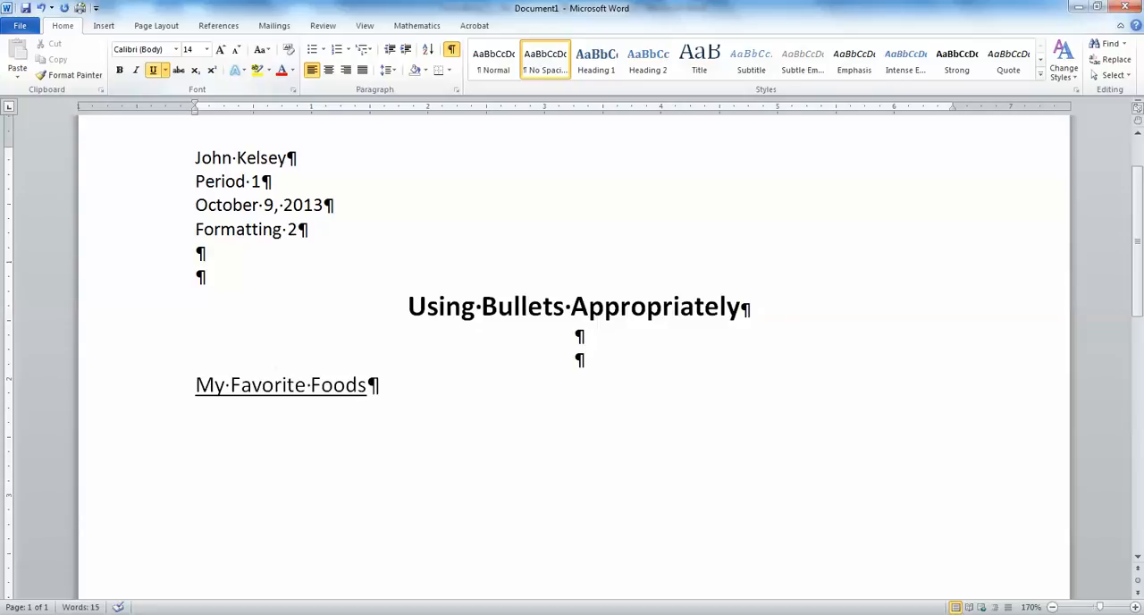
- Add two new lines below the subheading in 12 pt text without underlining
click(207, 49)
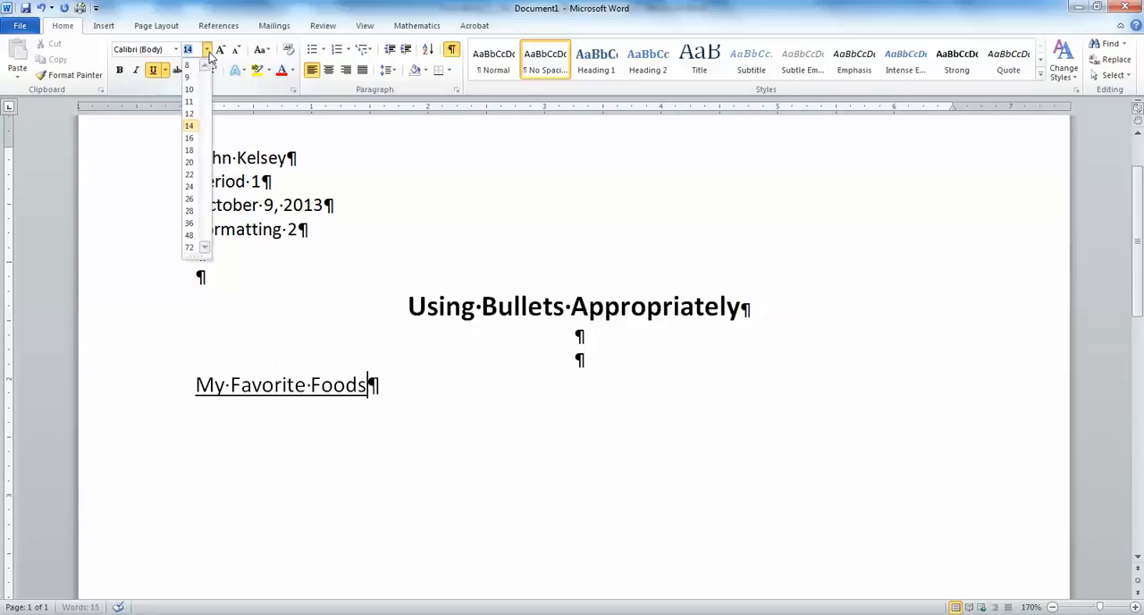
click(190, 114)
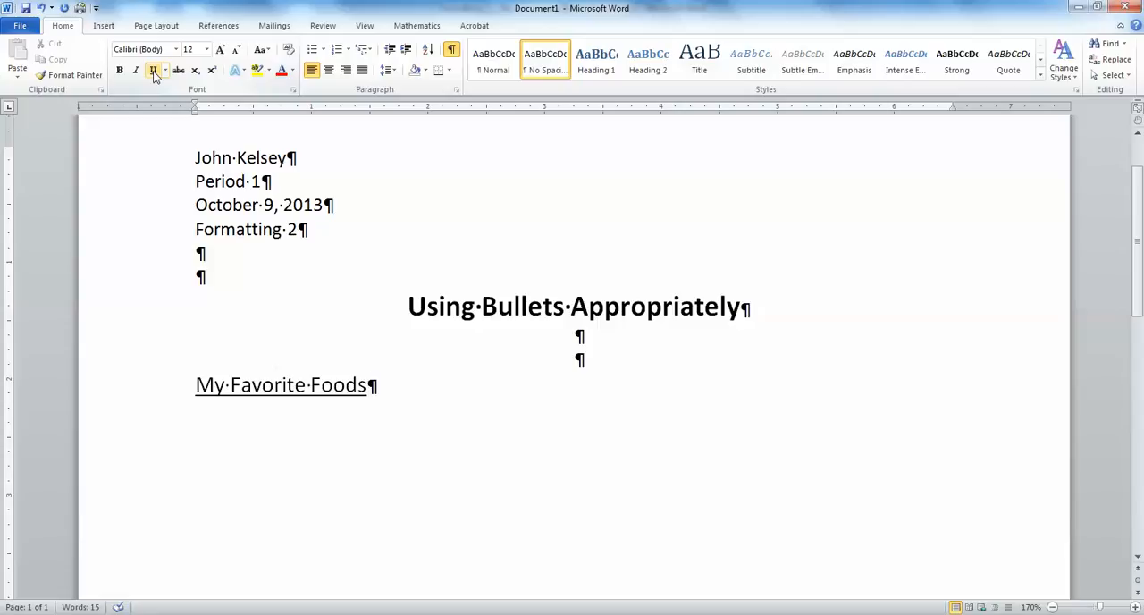
key(Return)
key(Return)
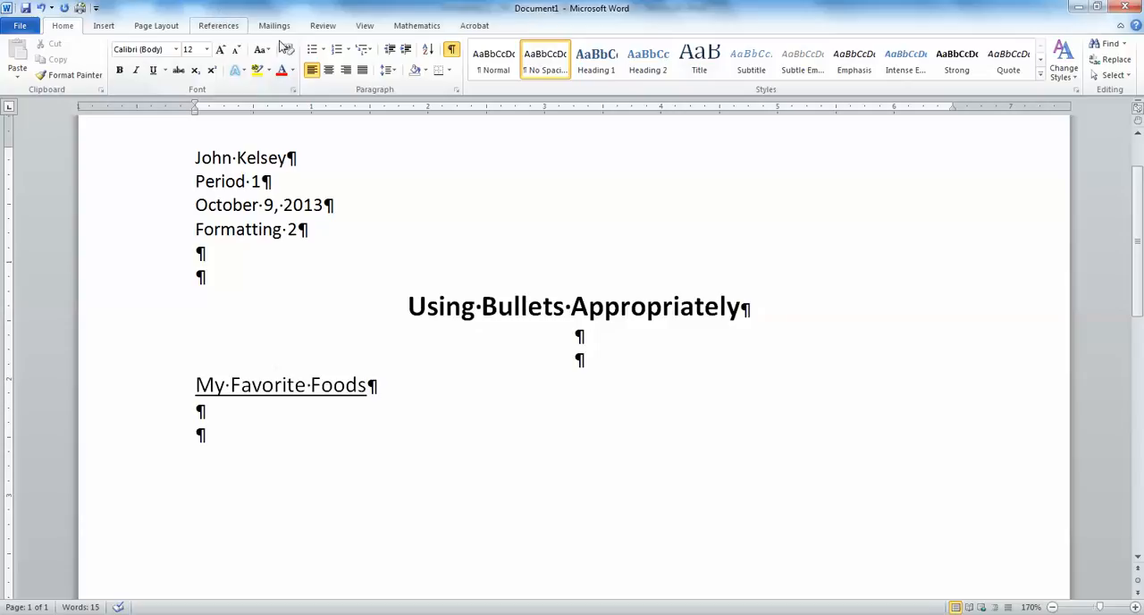
- Start a numbered list in the 1. 2. 3. format on the last line below the subheading
click(324, 51)
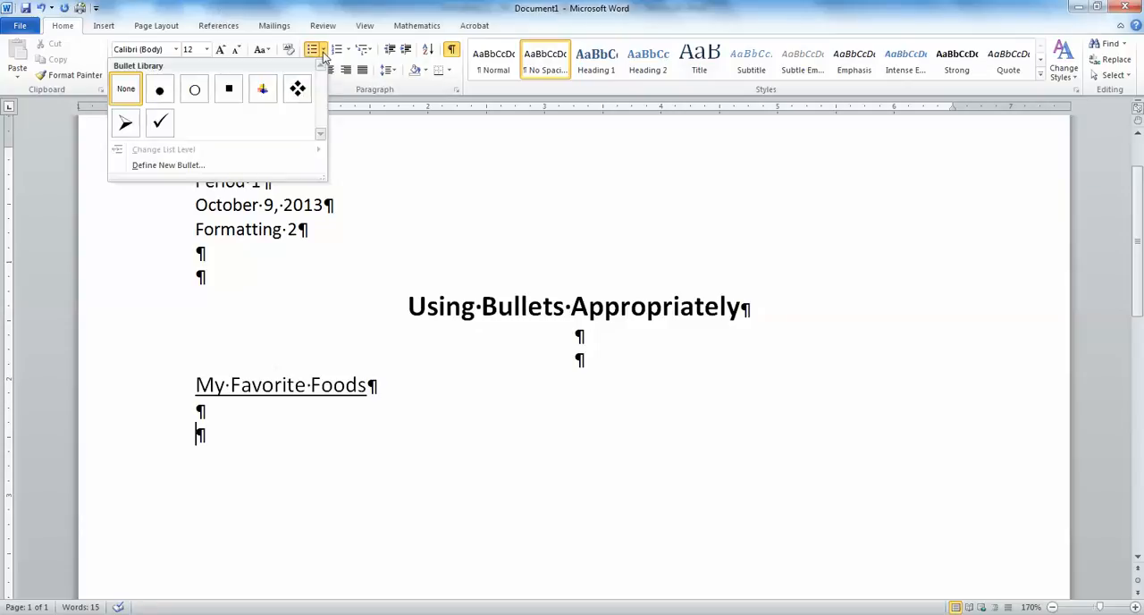
click(347, 50)
click(348, 50)
click(350, 51)
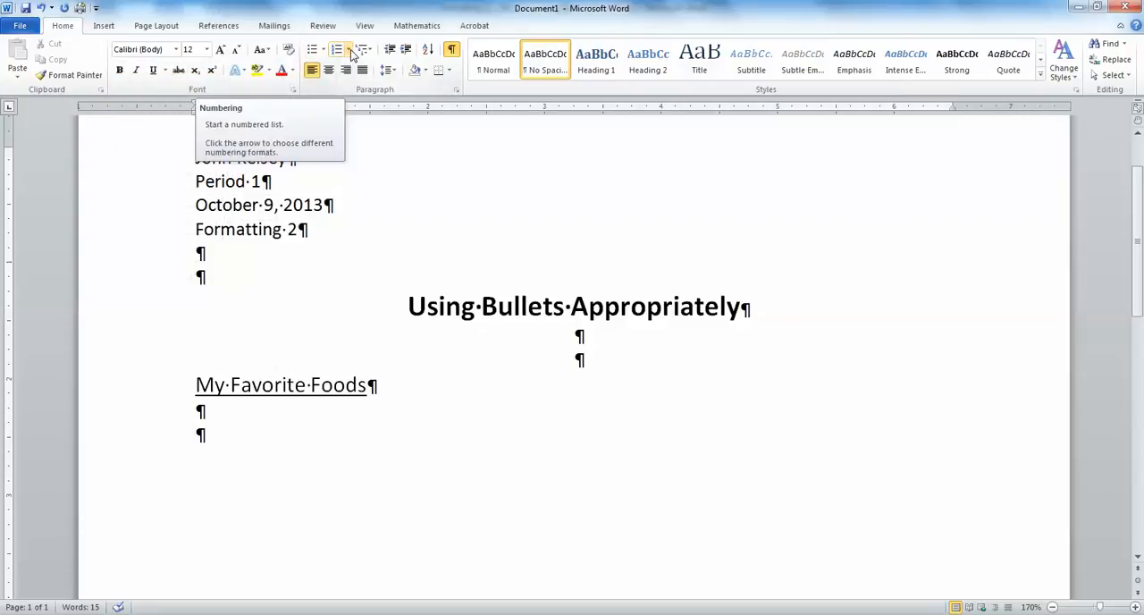
click(348, 51)
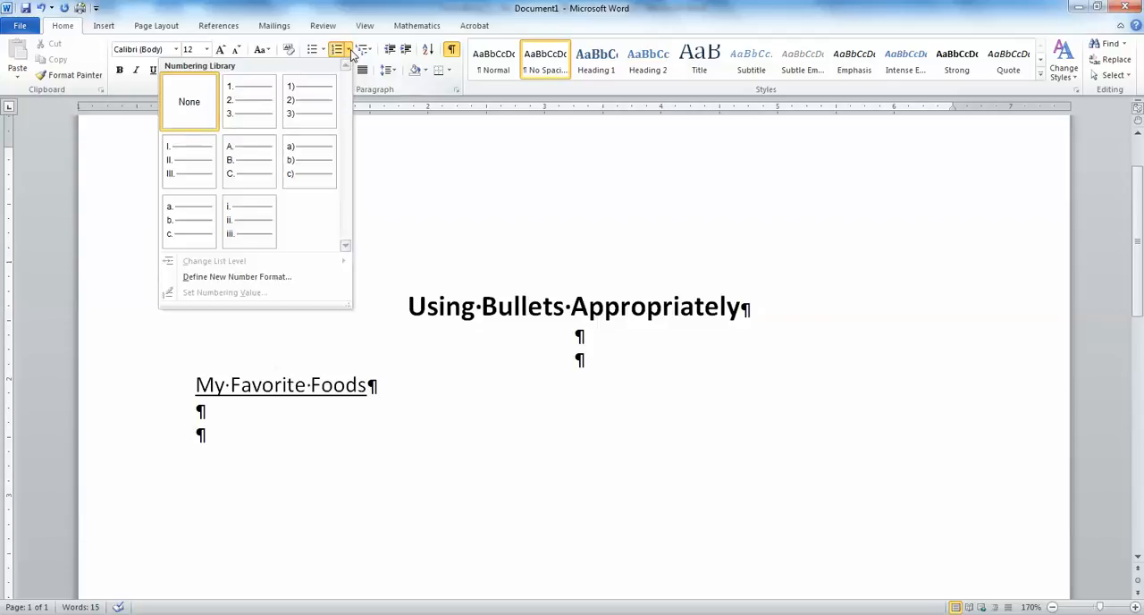
click(243, 104)
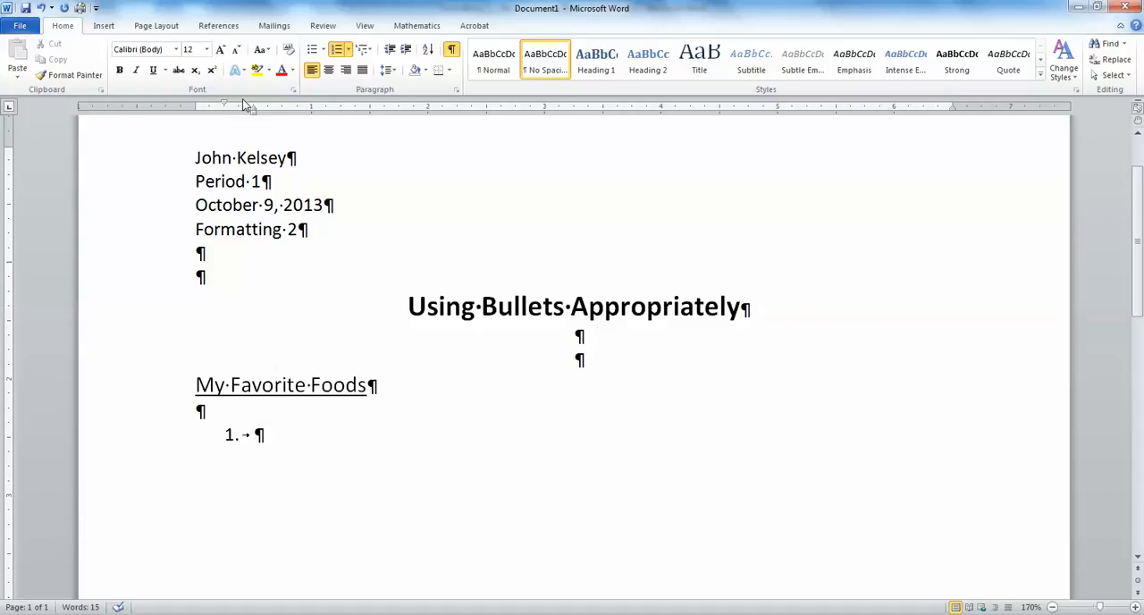
- Enter the list items Steak, Pizza, Burgers, Chicken and Ice Cream in the numbered list
text(Steak)
key(Return)
text(Pizza)
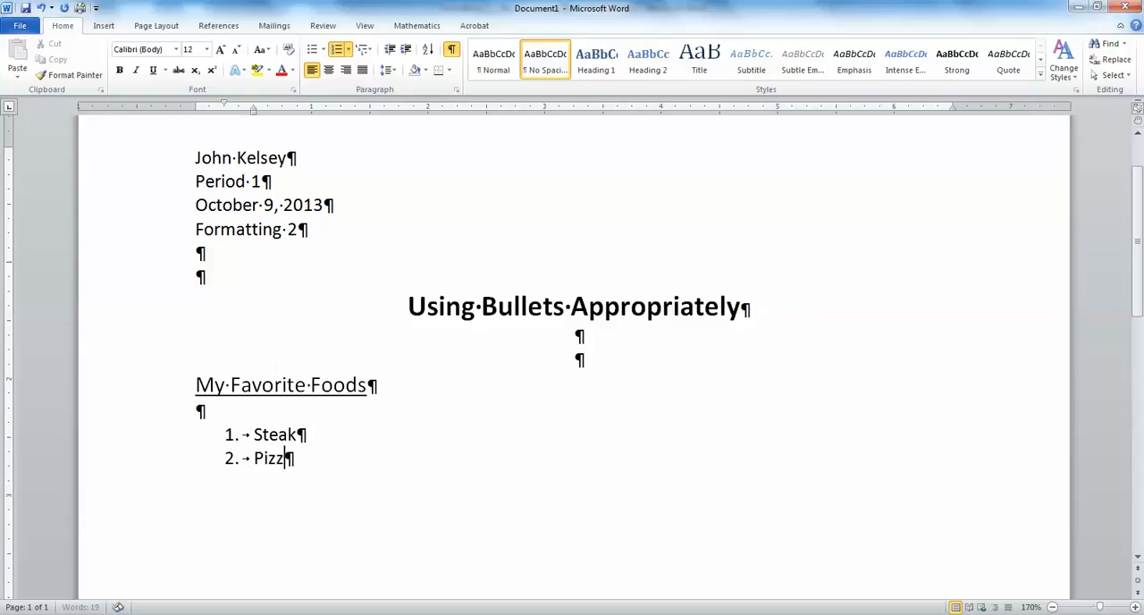
key(Return)
text(Burgers)
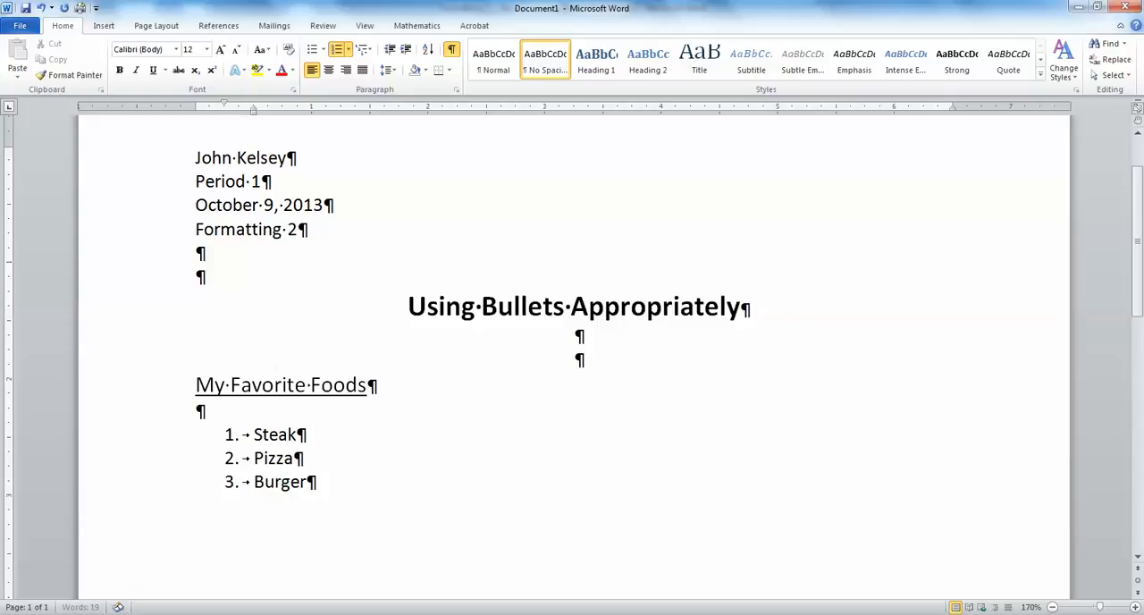
key(Return)
text(Chic)
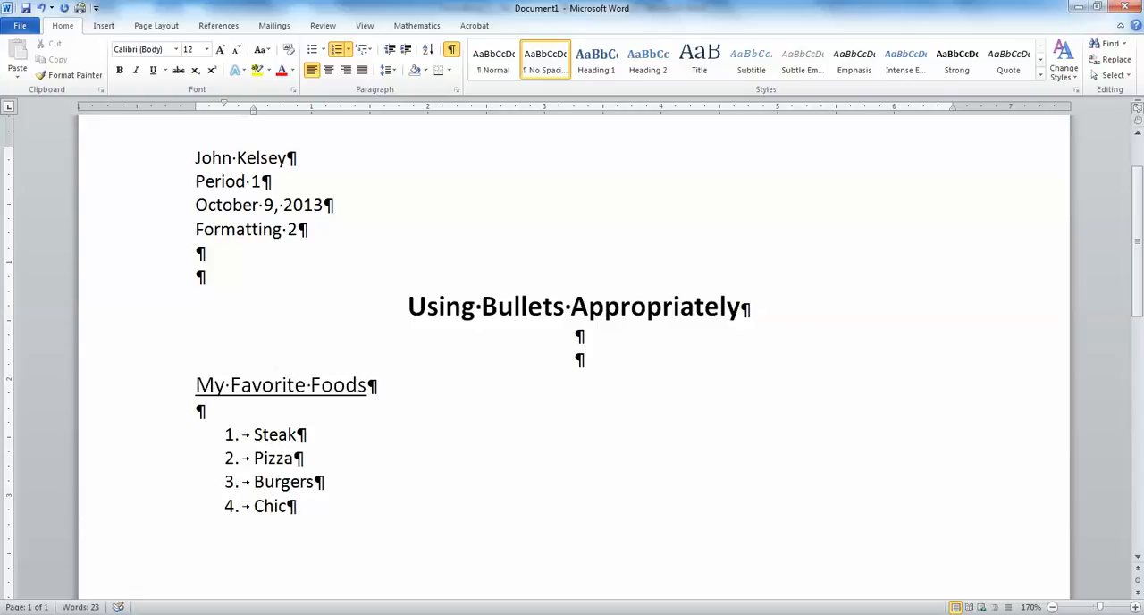
text(ken)
key(Return)
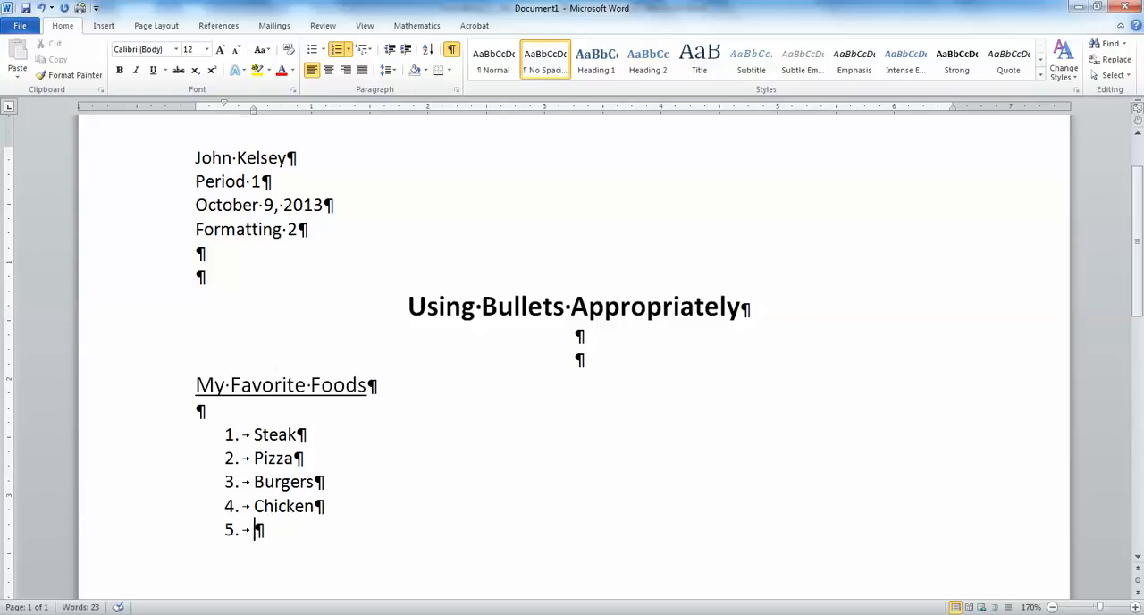
text(Ice Cr)
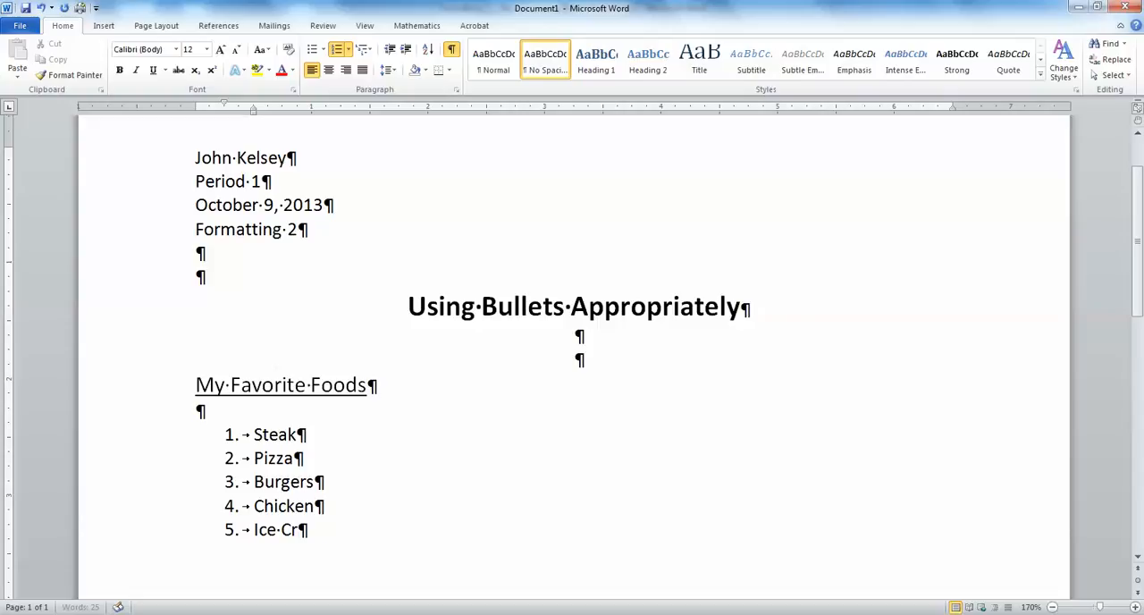
text(eam)
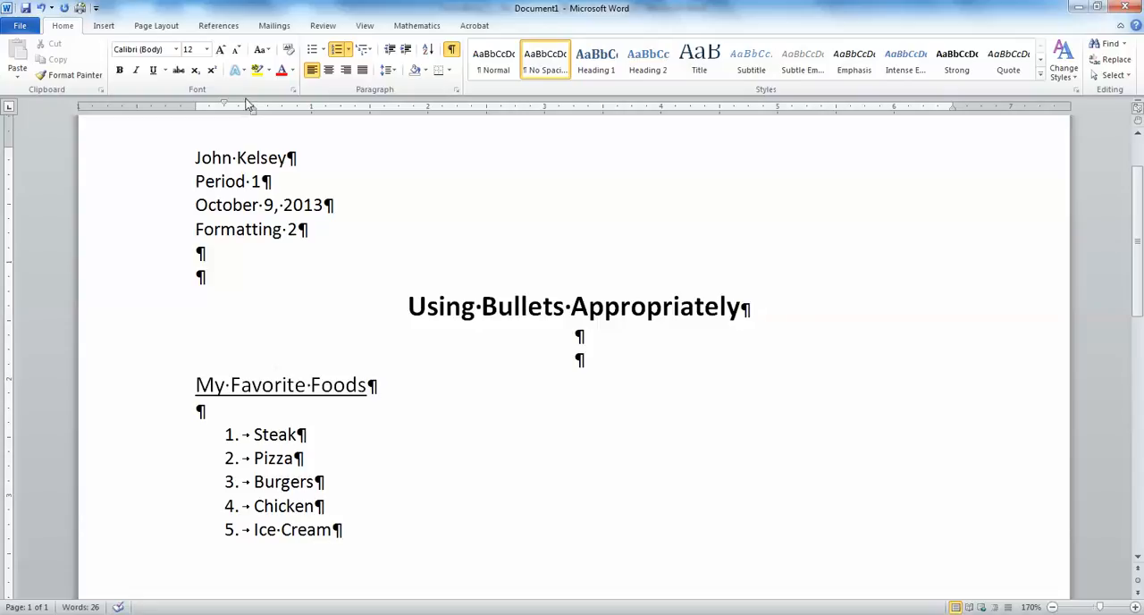
scroll(472, 304, down, 1)
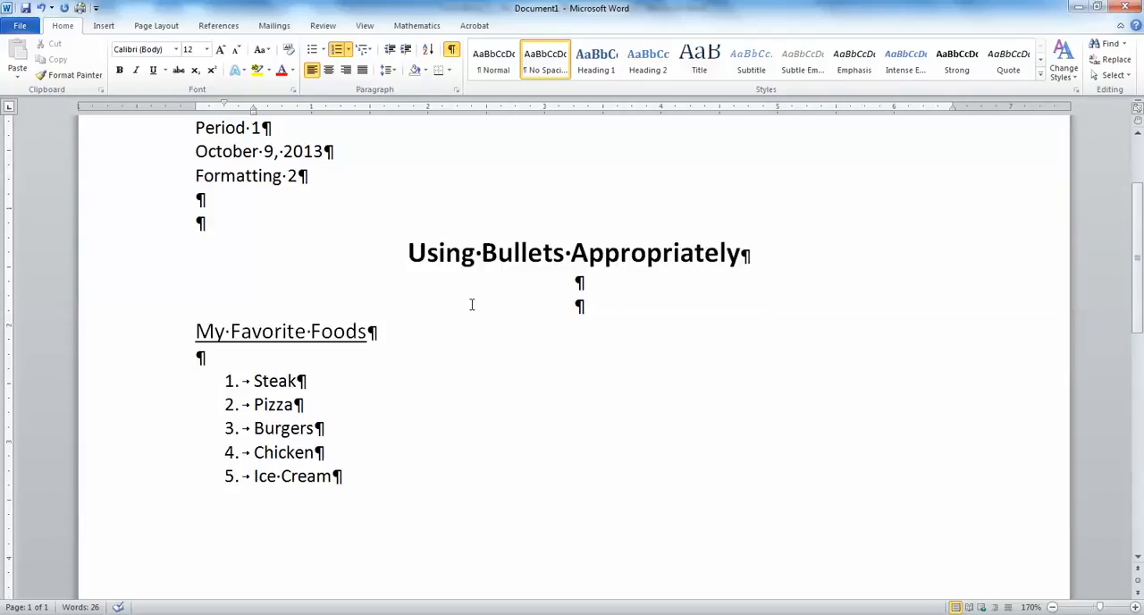
- End the numbered list and enter the subheading "My Favorite Songs and TV Shows" after one blank line
key(Return)
key(Return)
key(Return)
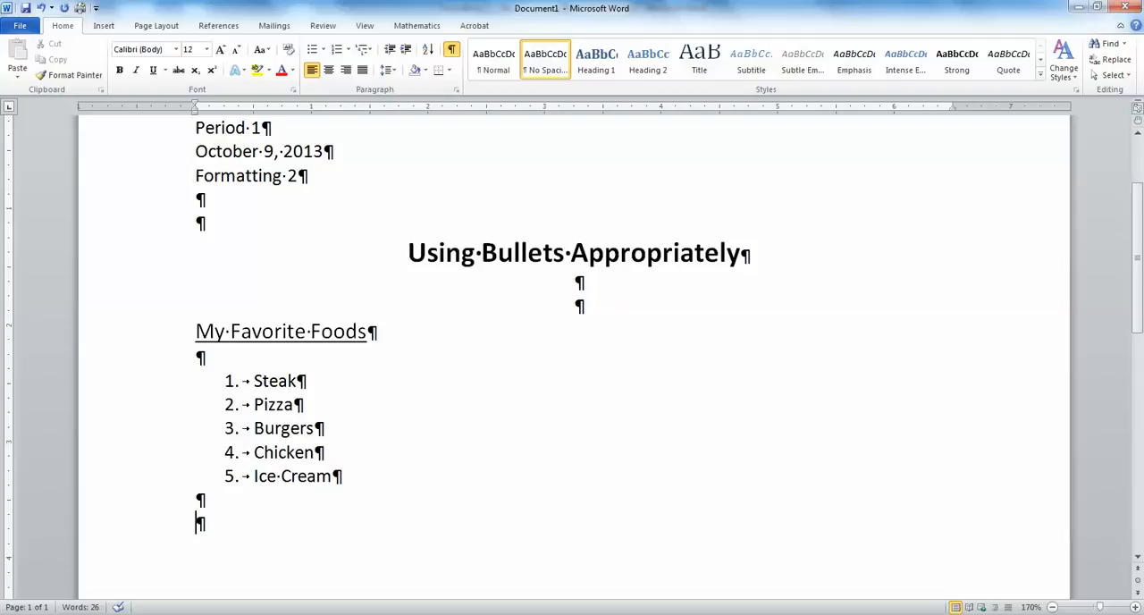
text(My Favor)
key(BackSpace)
text(rite Songs)
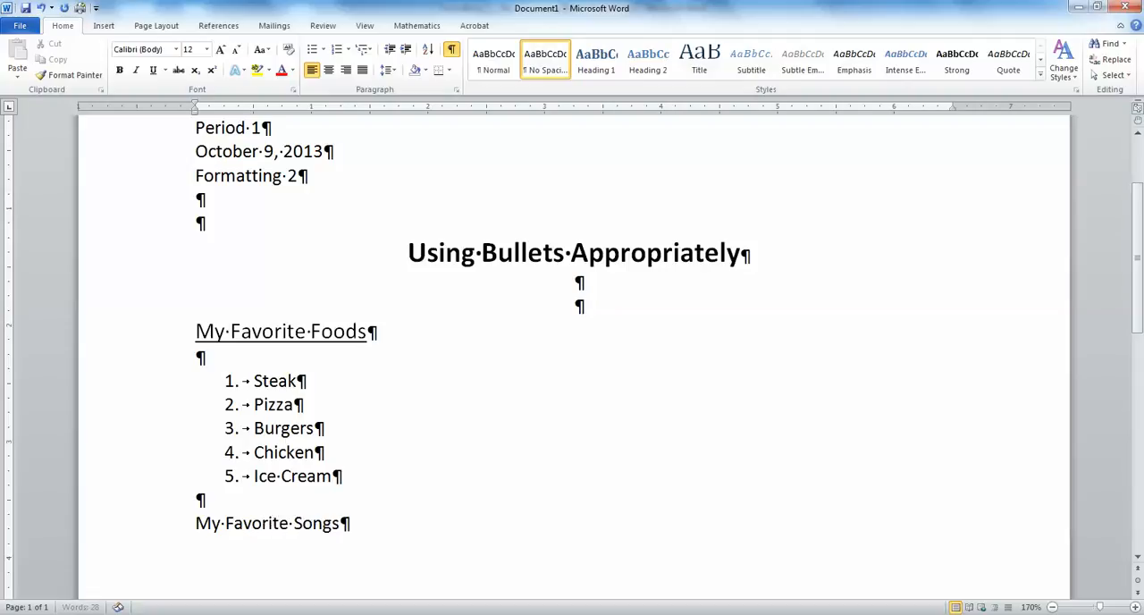
text( and Tv)
key(BackSpace)
key(BackSpace)
text(V Shows)
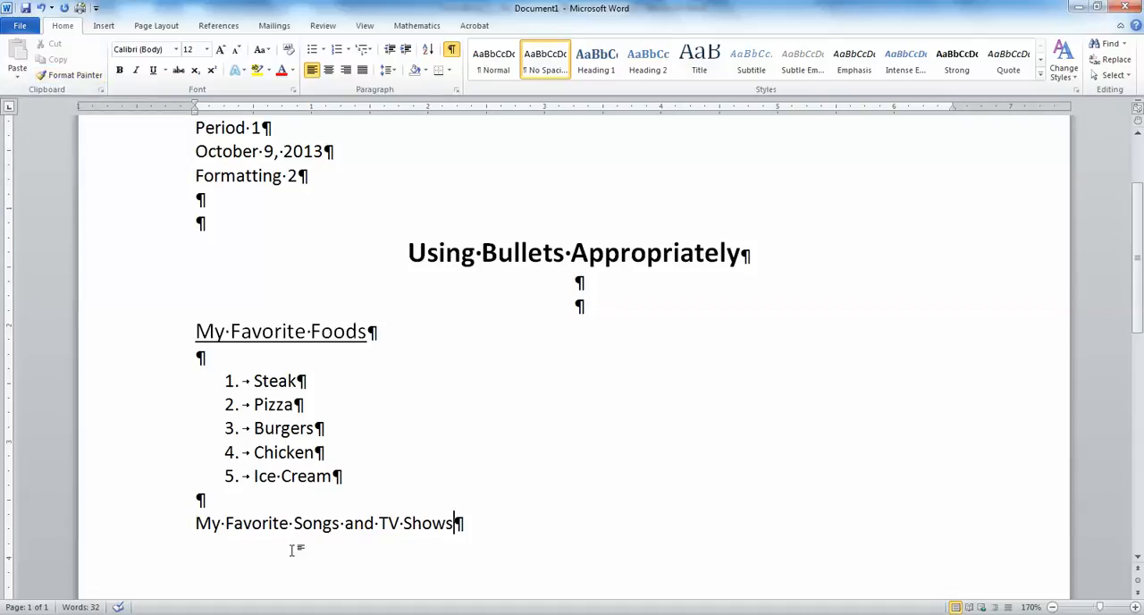
- Copy the formatting of the "My Favorite Foods" subheading onto "My Favorite Songs and TV Shows" with Format Painter
drag(195, 331, 275, 346)
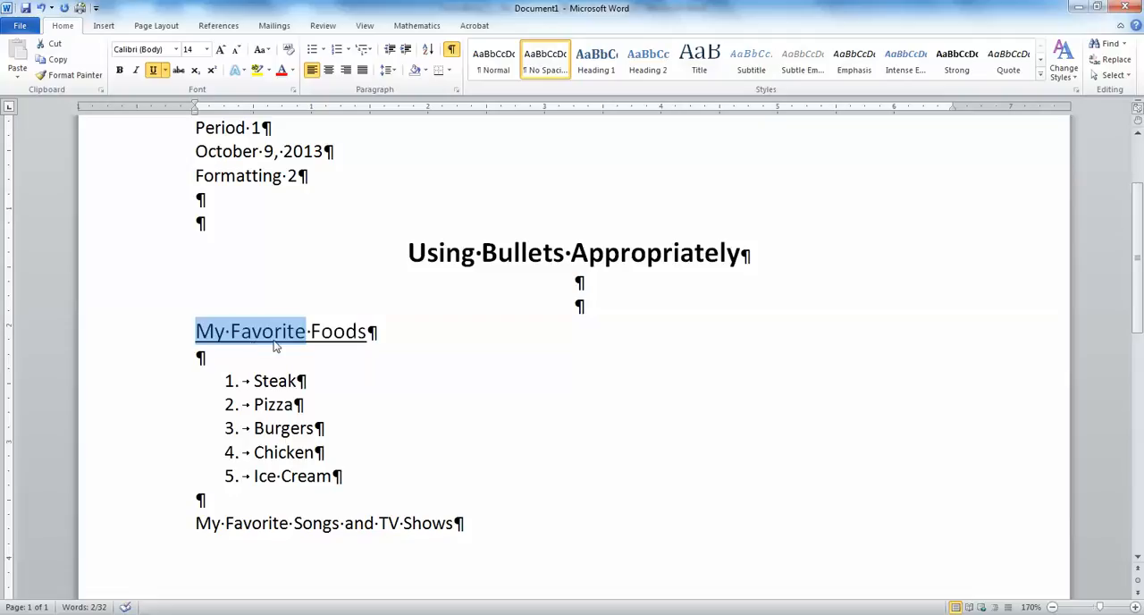
click(84, 77)
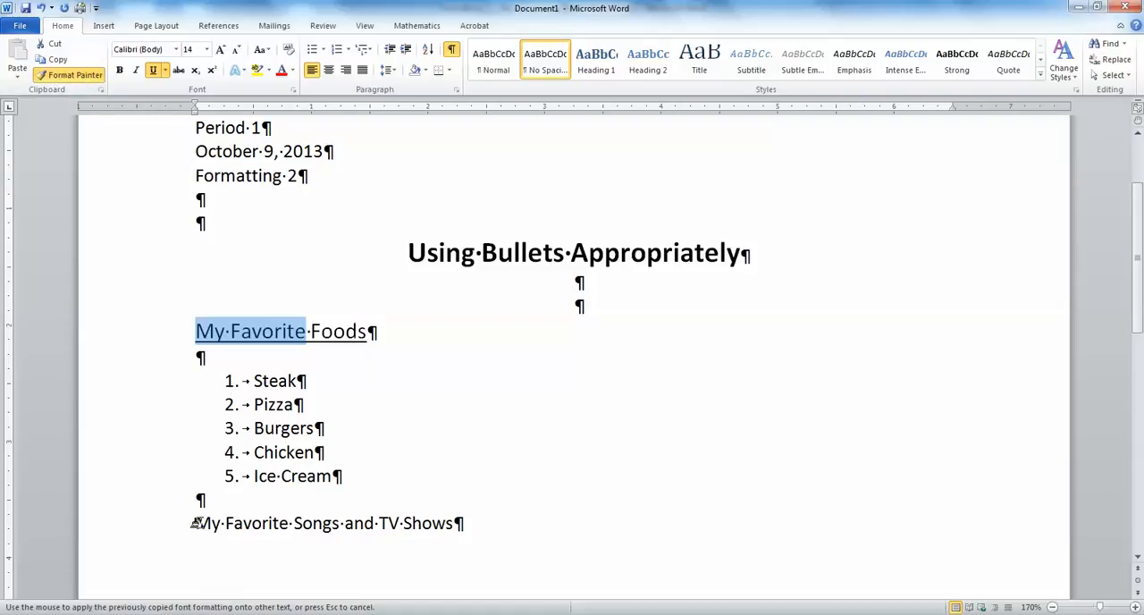
drag(191, 522, 431, 520)
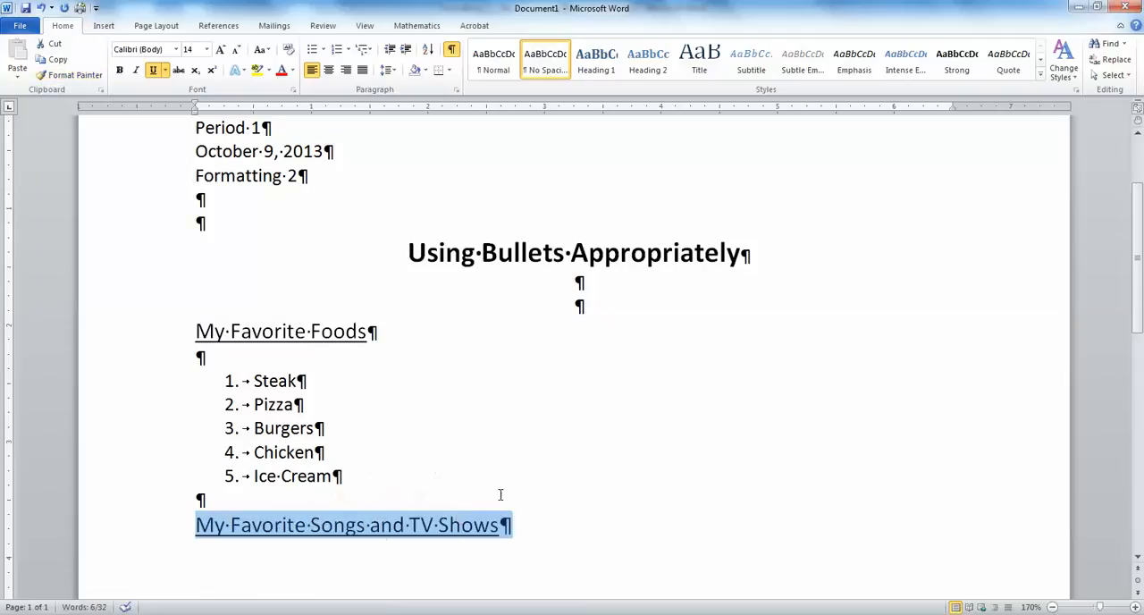
click(527, 515)
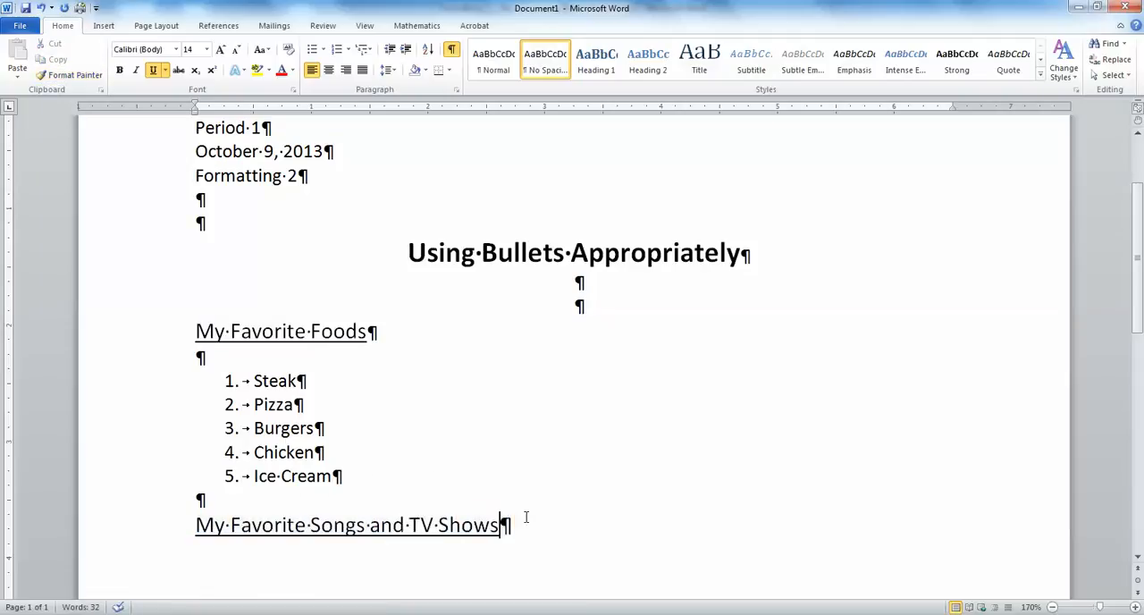
- Start a round-bullet list two lines below the songs and TV shows subheading, in 12 pt text without underlining
click(206, 49)
click(153, 71)
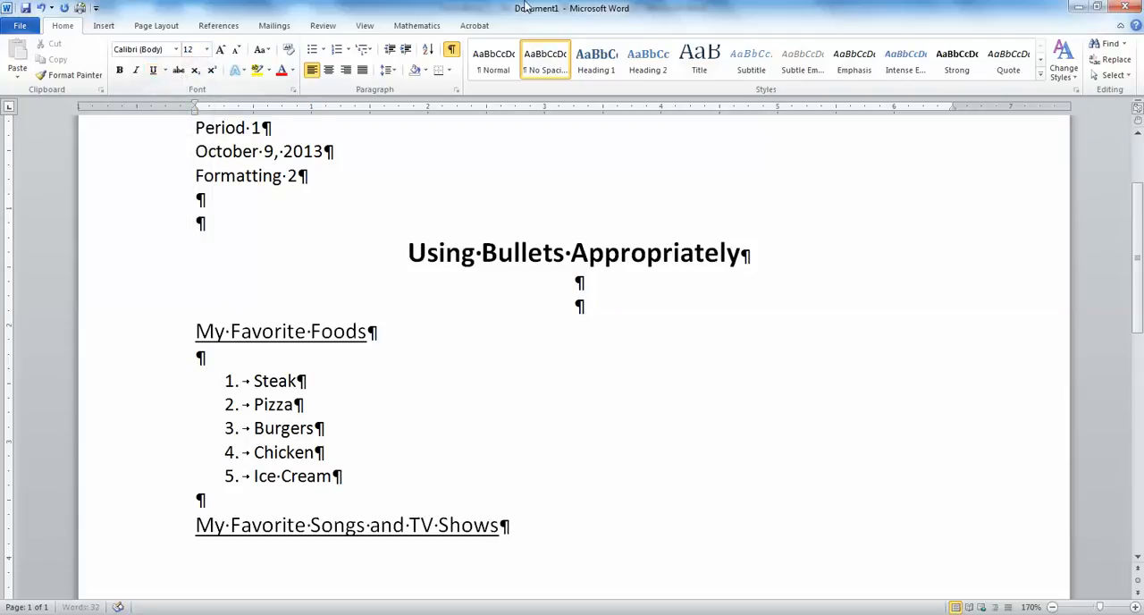
key(Return)
key(Return)
click(315, 50)
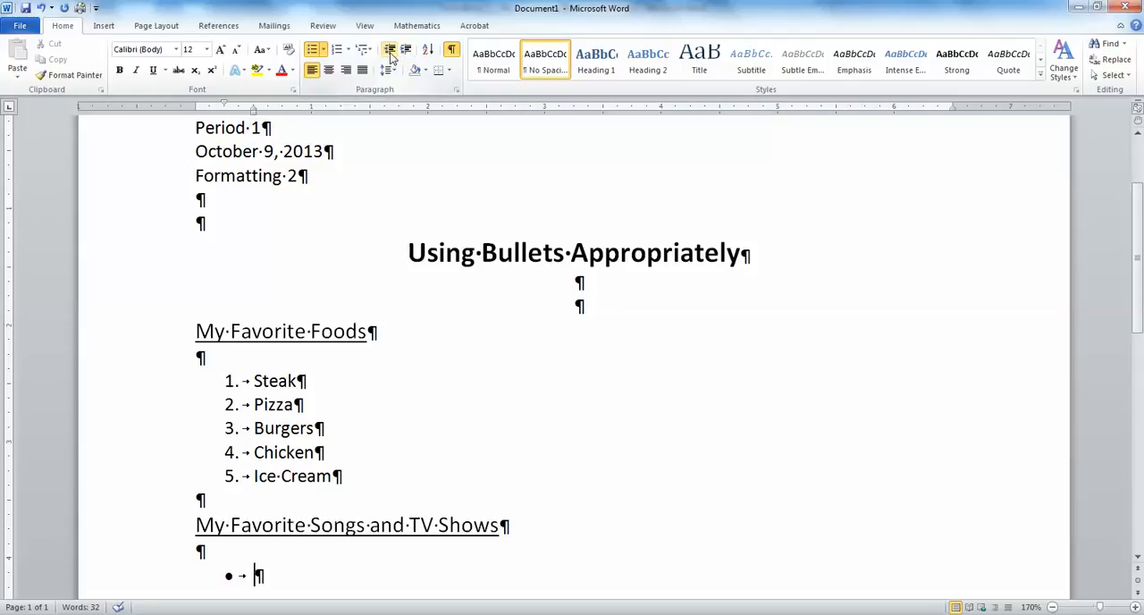
- Try increasing and decreasing the empty bullet's indent, leaving the bullet aligned with the left page margin
scroll(531, 322, down, 4)
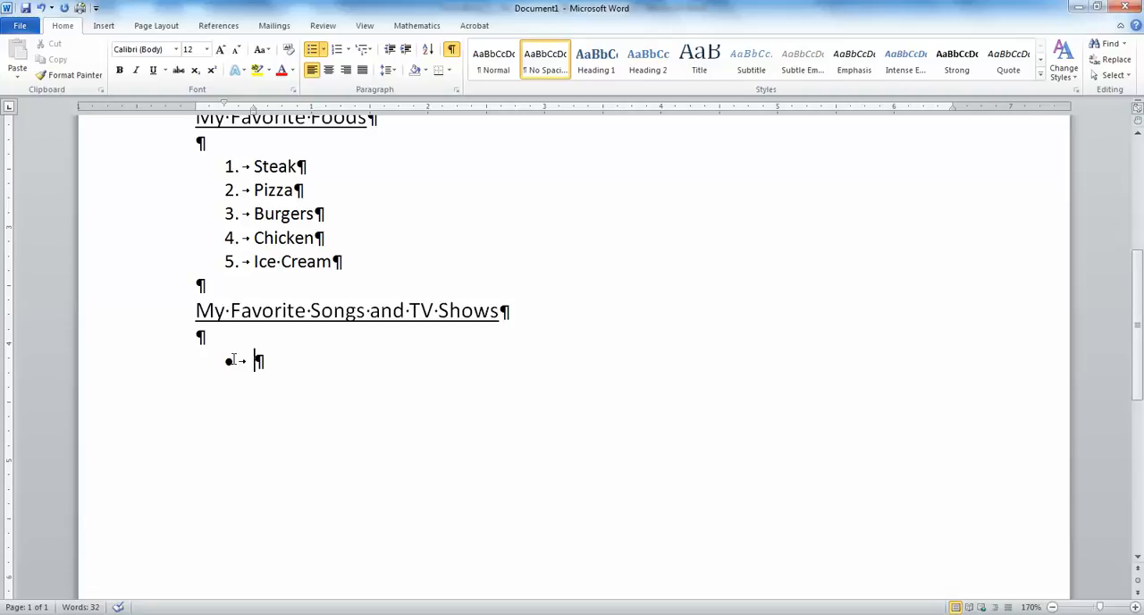
click(405, 51)
click(405, 51)
click(405, 52)
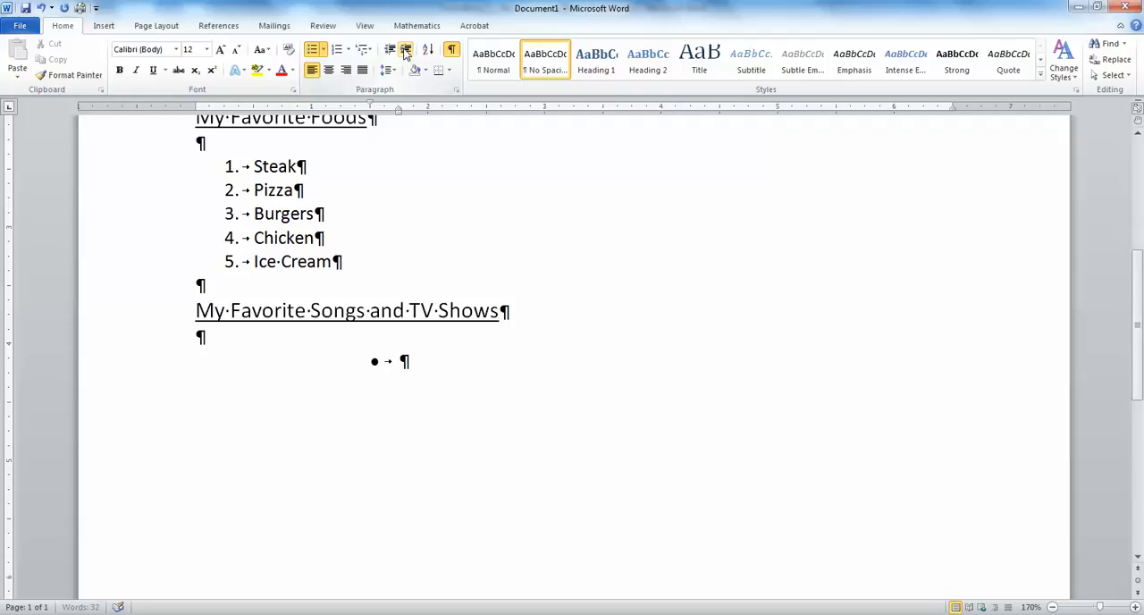
click(388, 50)
click(388, 50)
click(388, 50)
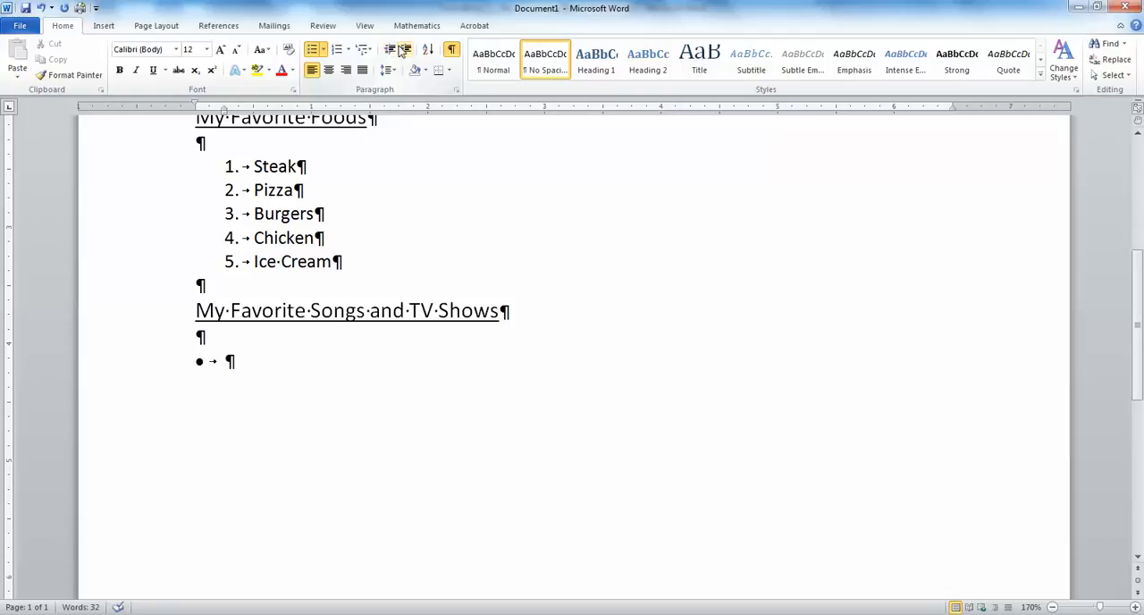
click(405, 51)
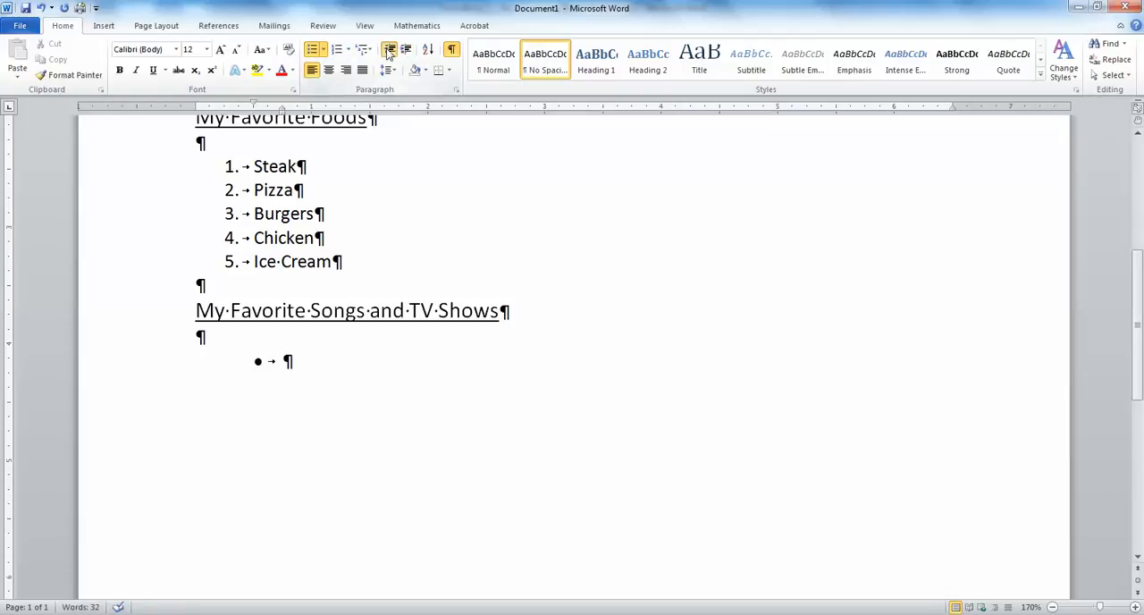
click(389, 50)
click(404, 52)
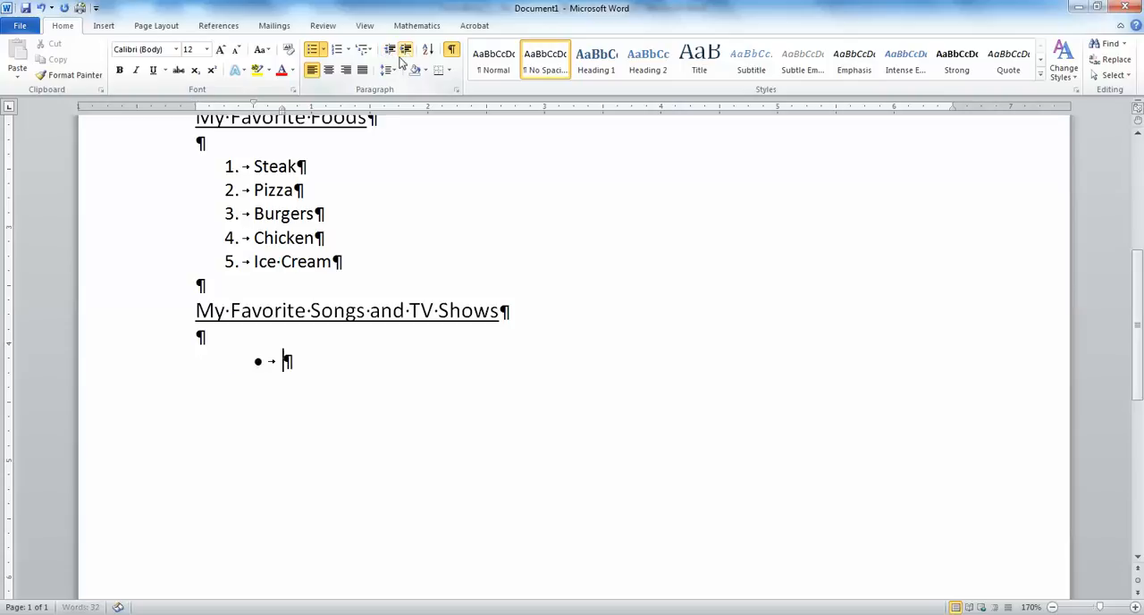
click(390, 51)
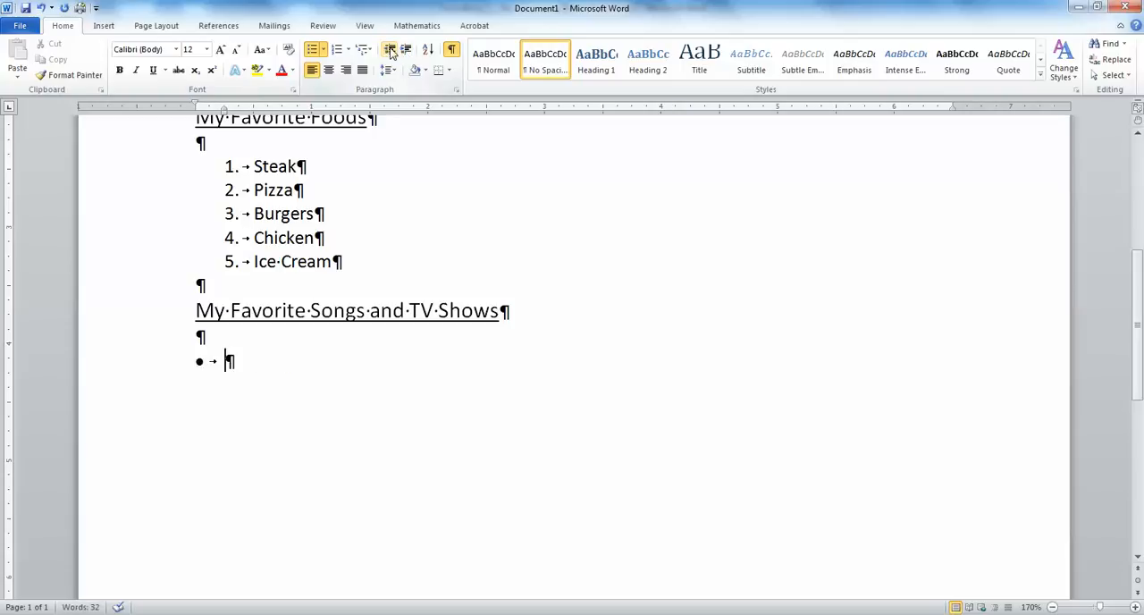